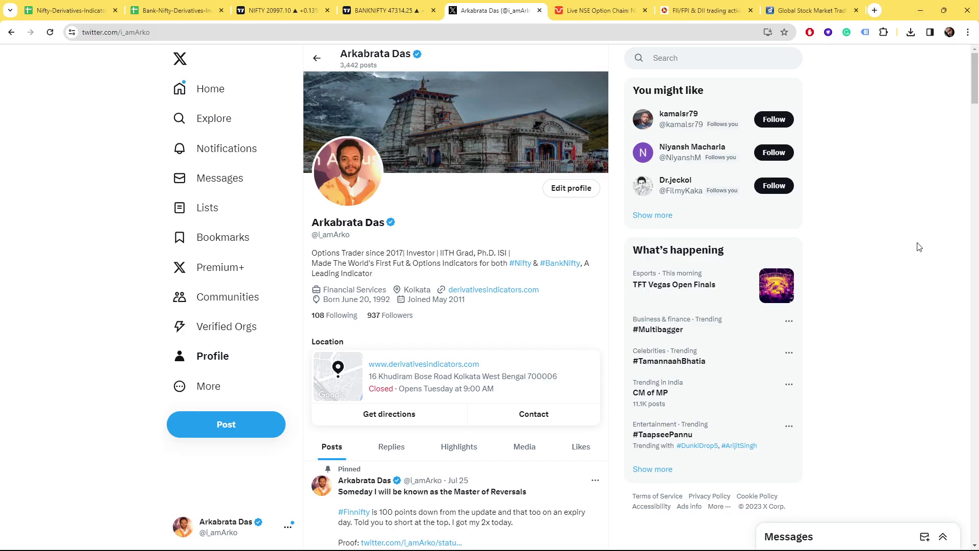
Browse the profile's recent posts on X down to the December 10 post about put buyers.
scroll(549, 185, down, 18)
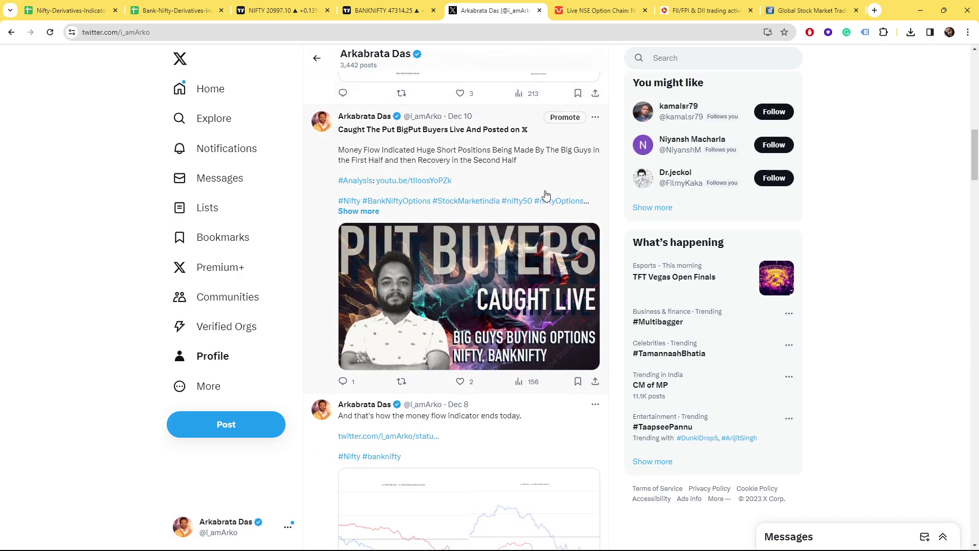
scroll(550, 183, up, 6)
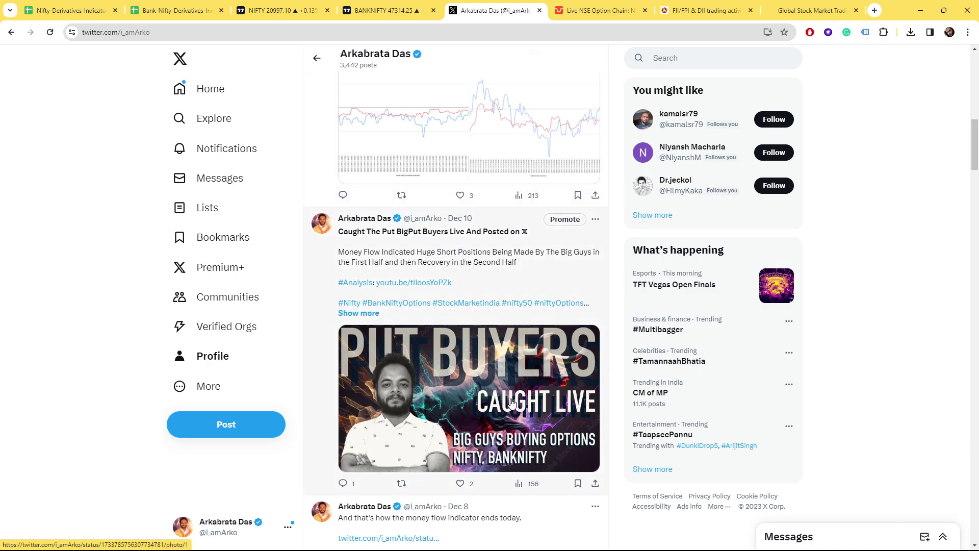
Check the NSE FII/FPI and DII trading activity report and the Sensibull NIFTY option chain around the 21000 strike.
click(712, 10)
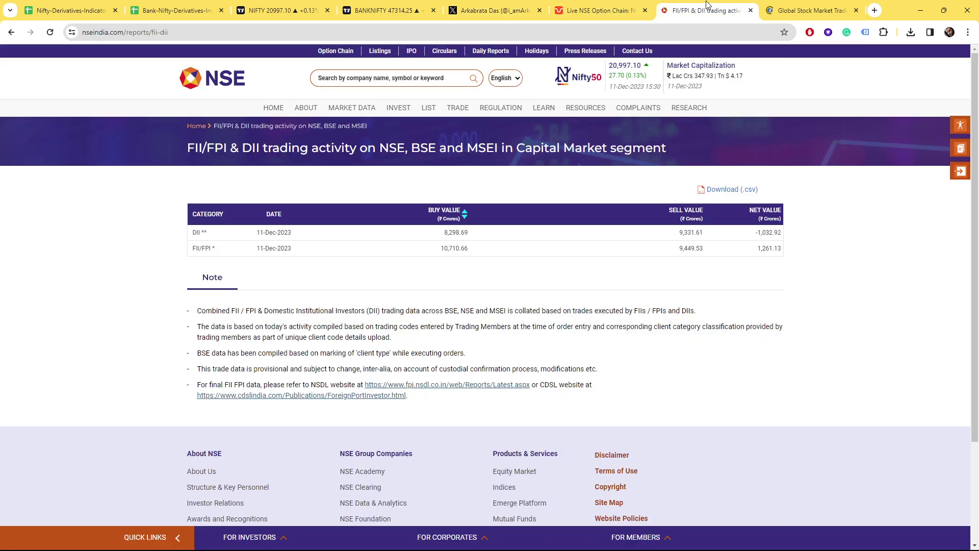
key(ctrl+shift+Tab)
mouse_move(650, 378)
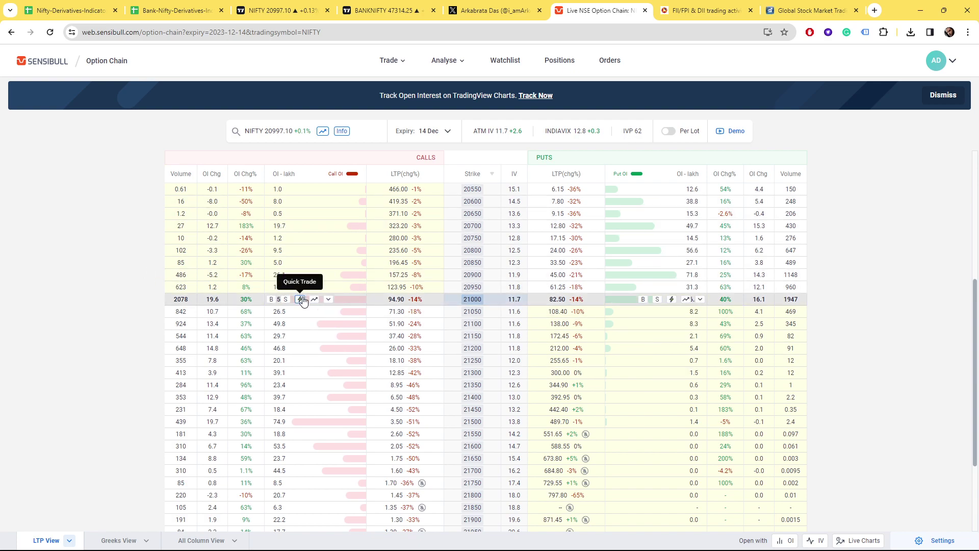
Switch to the TradingView NIFTY 15-minute chart and examine the December 11 candles up close.
click(283, 10)
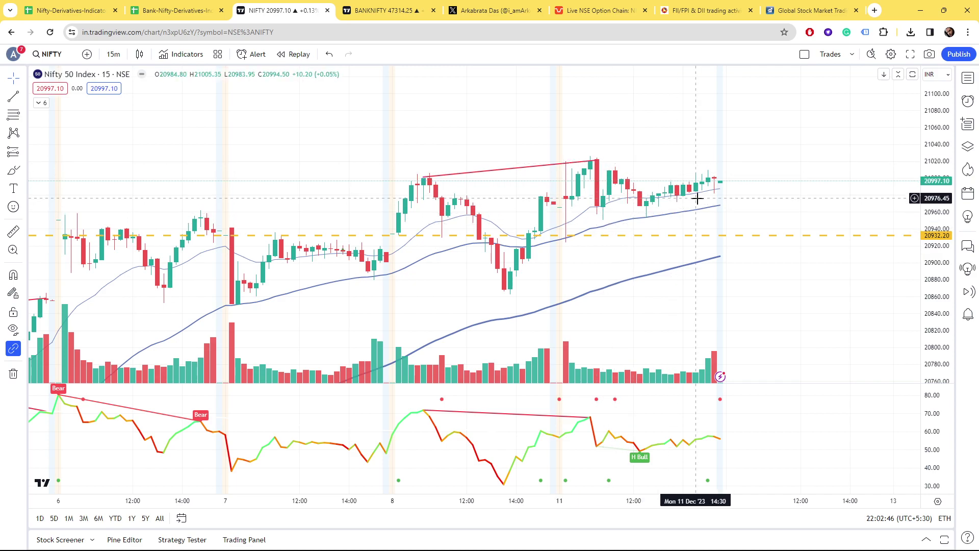
scroll(686, 197, up, 2)
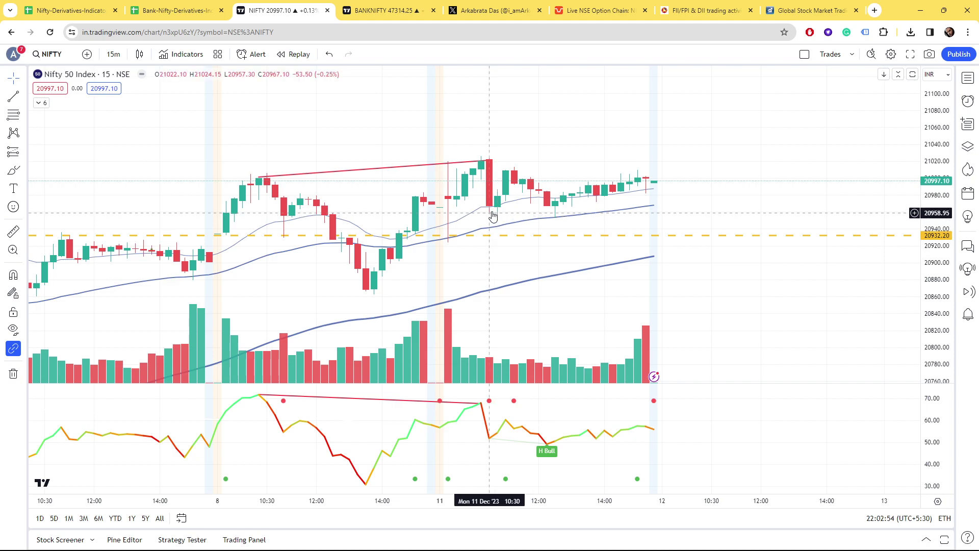
drag(698, 188, 766, 183)
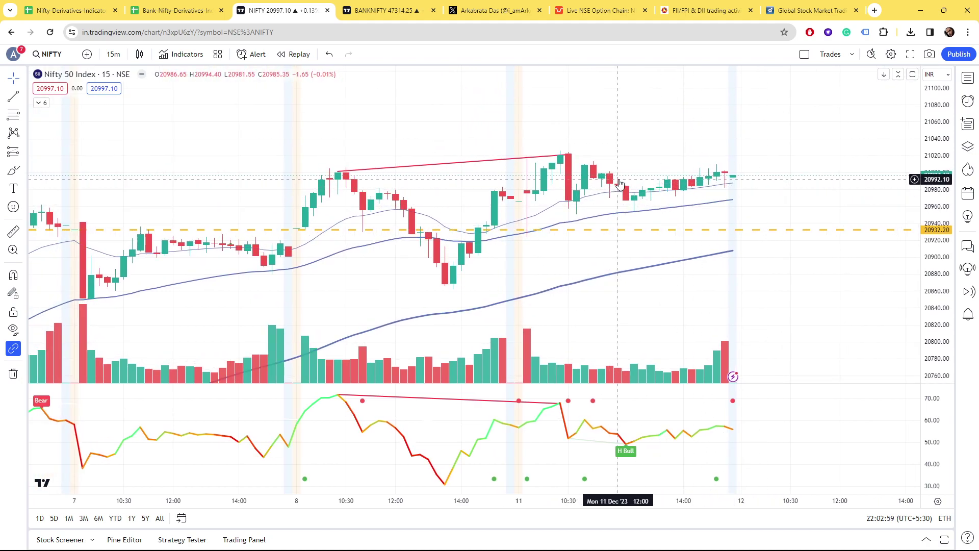
scroll(614, 164, up, 1)
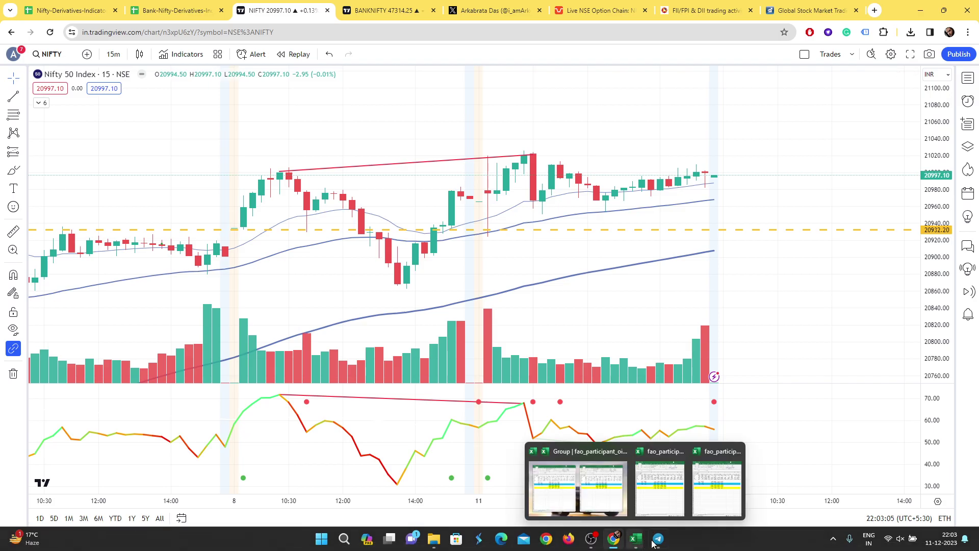
Check the latest posts in the Derivatives Indicators channel on Telegram and return to the NIFTY chart.
click(658, 539)
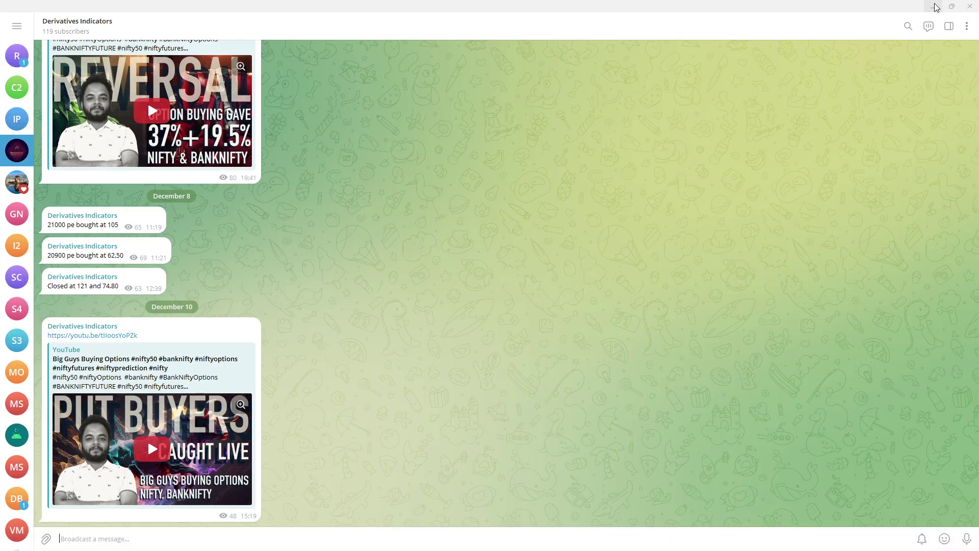
click(934, 8)
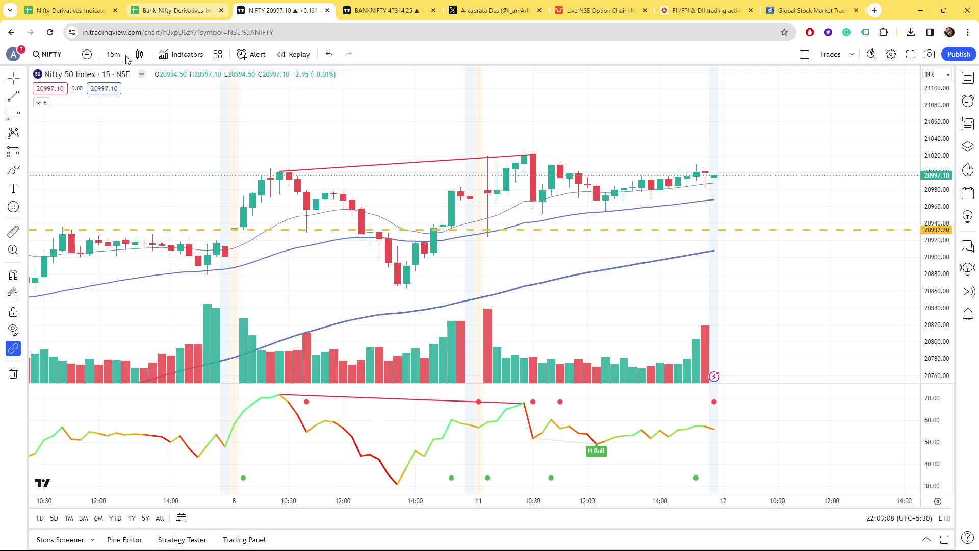
Open the Nifty-Derivatives-Indicator spreadsheet and examine the Nifty Index vs Nifty Derivatives Indicator chart across the whole trading day.
click(47, 4)
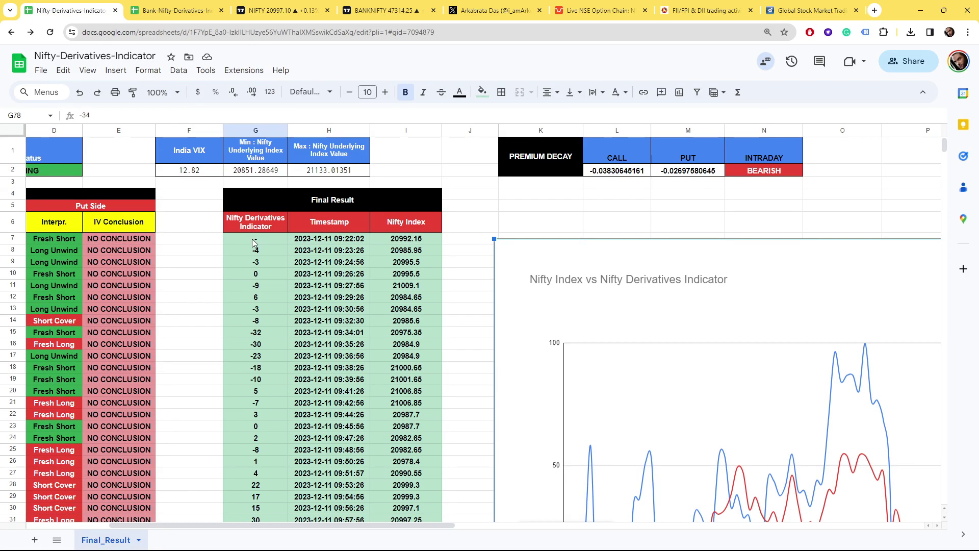
scroll(524, 386, down, 2)
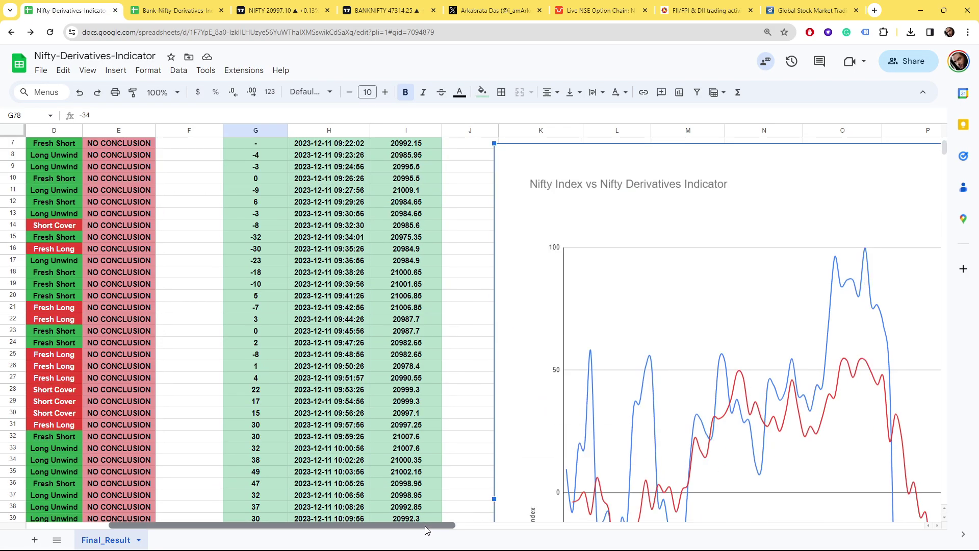
drag(433, 525, 600, 525)
scroll(502, 402, down, 3)
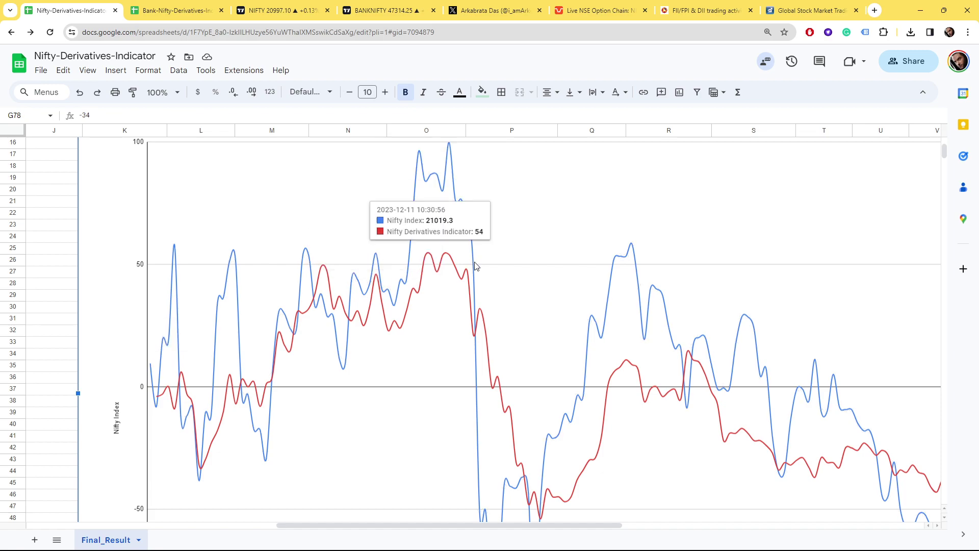
scroll(631, 394, down, 4)
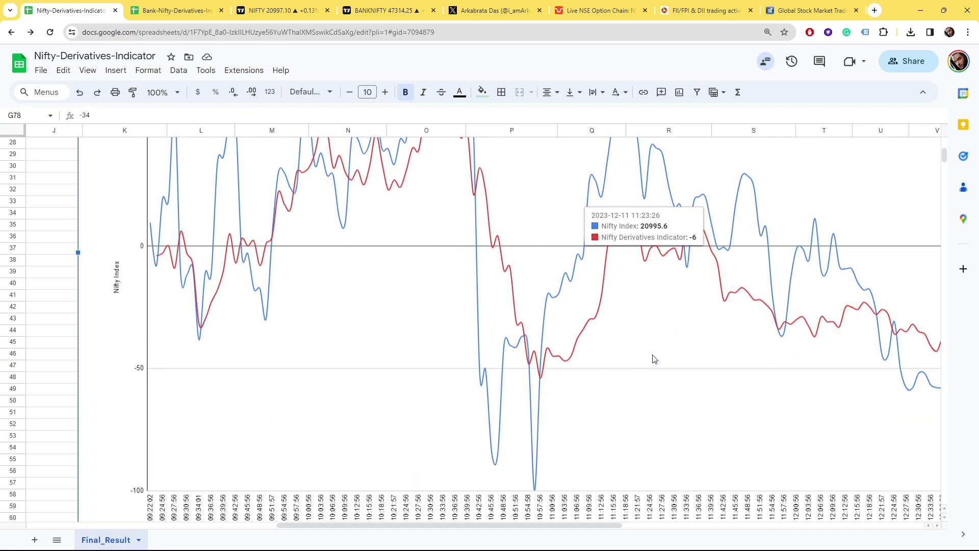
scroll(651, 356, up, 5)
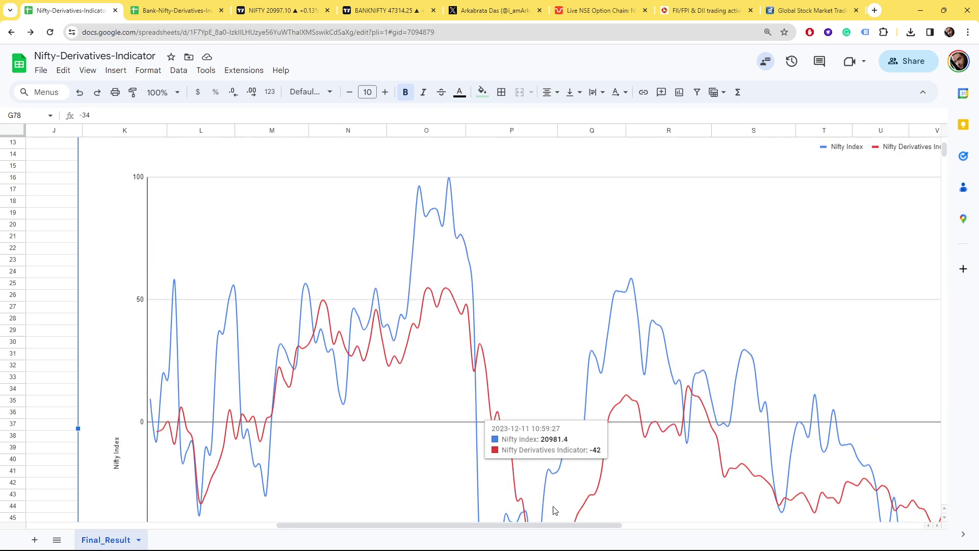
drag(554, 526, 877, 542)
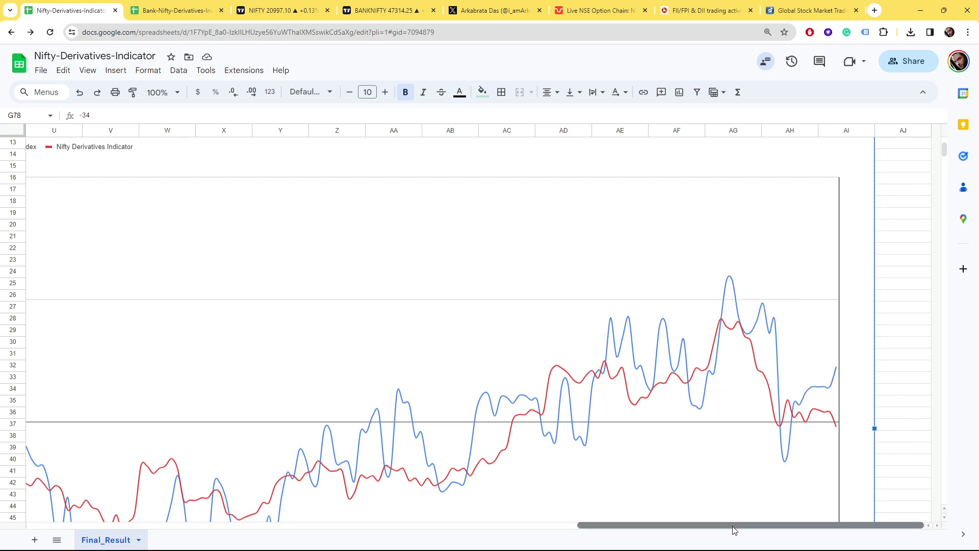
drag(734, 529, 444, 528)
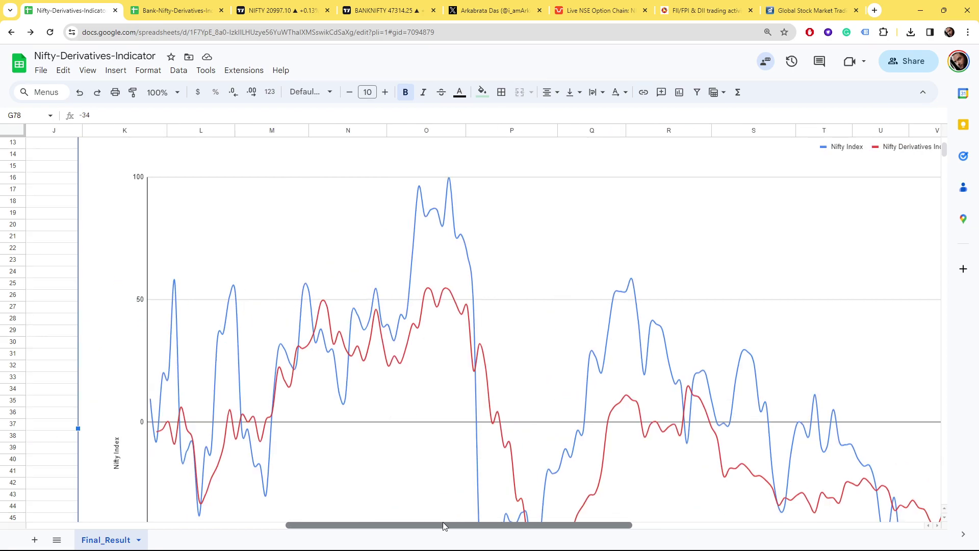
scroll(525, 282, up, 1)
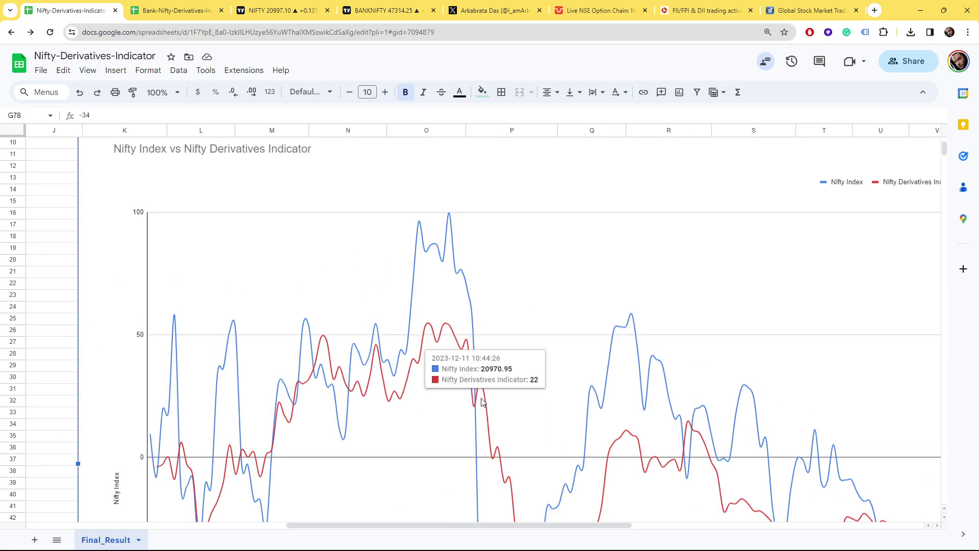
scroll(456, 390, down, 3)
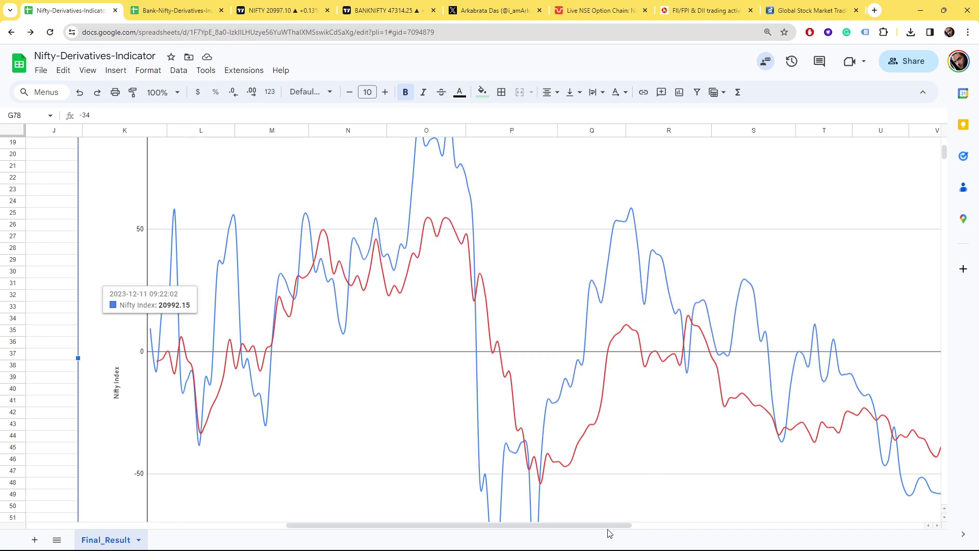
Return to the sheet's first columns and review the NSE strike table and the morning rows of the Final Result table.
drag(606, 526, 310, 515)
scroll(692, 347, up, 5)
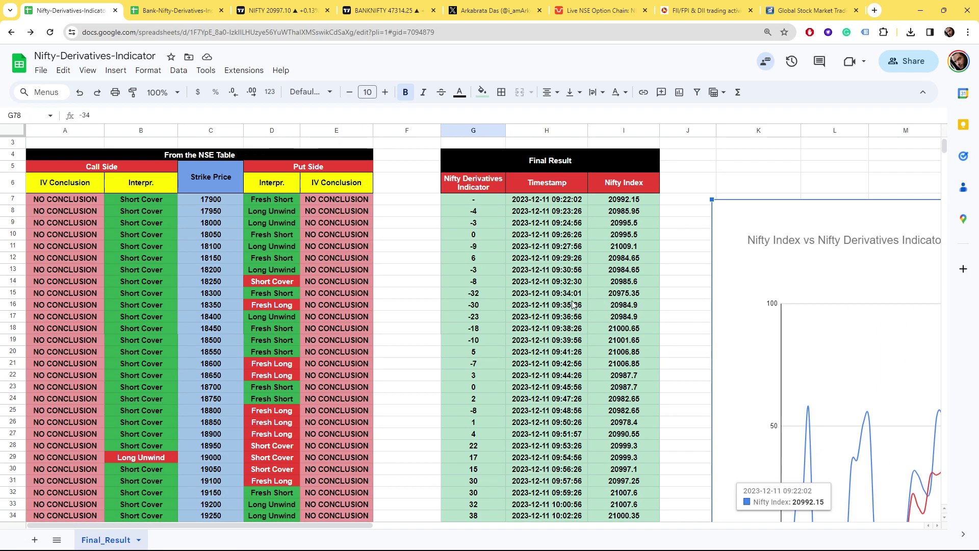
scroll(573, 304, down, 2)
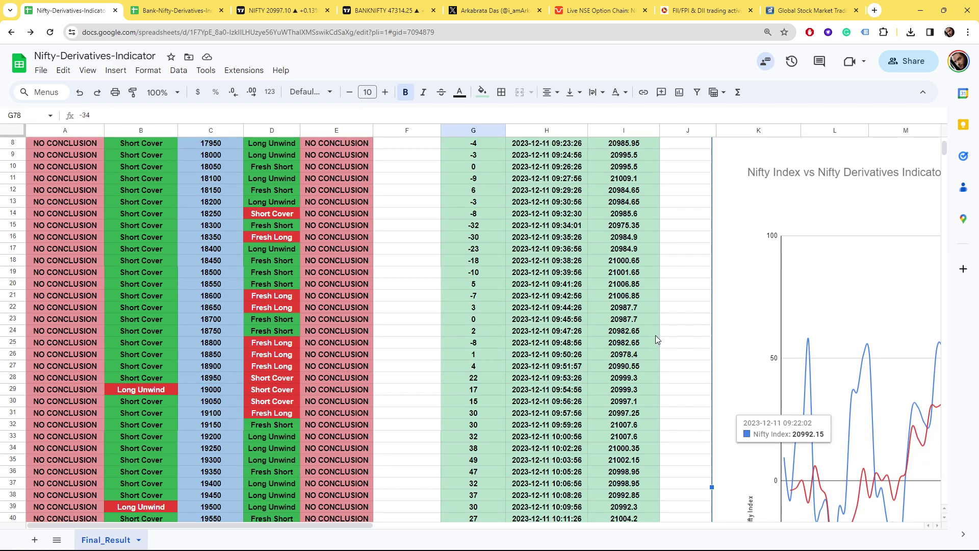
scroll(656, 336, down, 5)
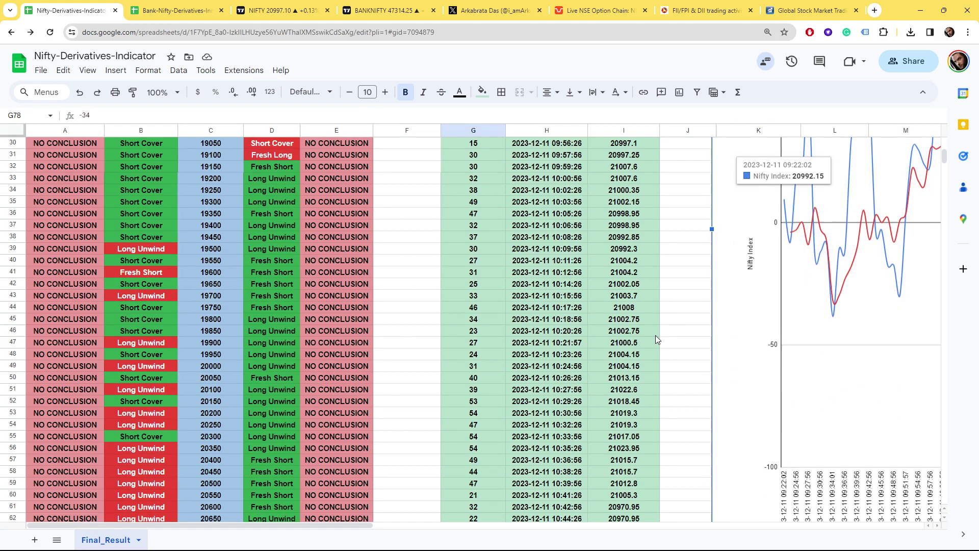
scroll(655, 335, up, 6)
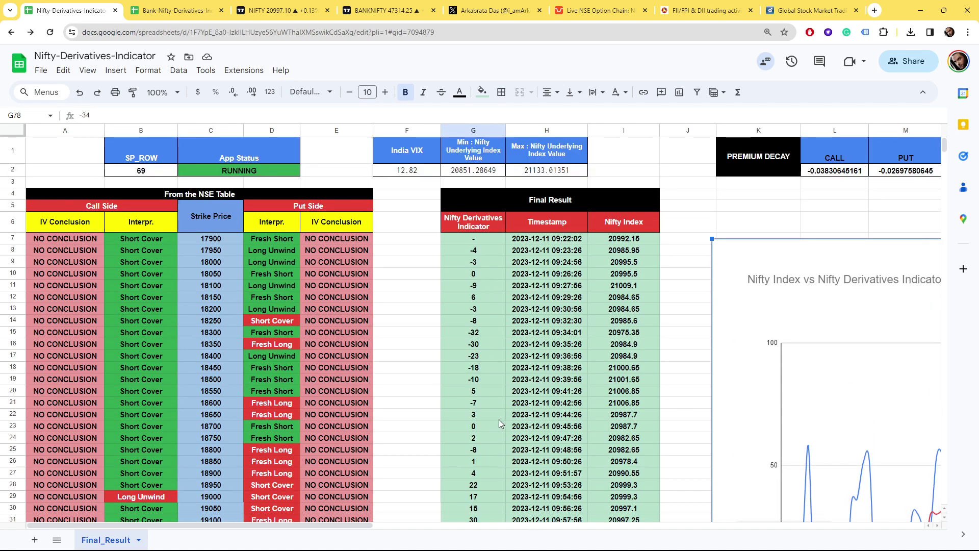
Examine the Nifty Derivatives Indicator values against timestamp and Nifty Index through the full December 11 session in the Final Result table.
scroll(498, 420, down, 6)
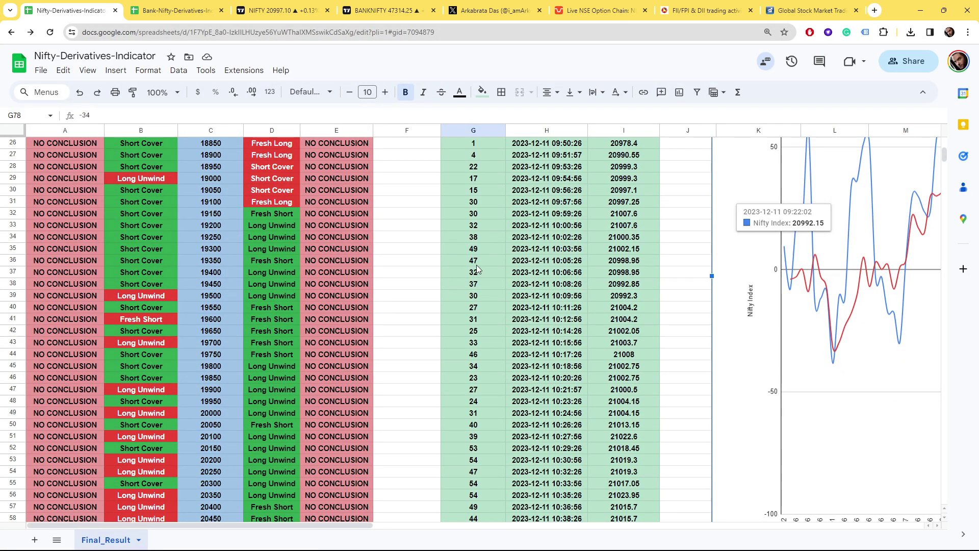
scroll(477, 269, down, 7)
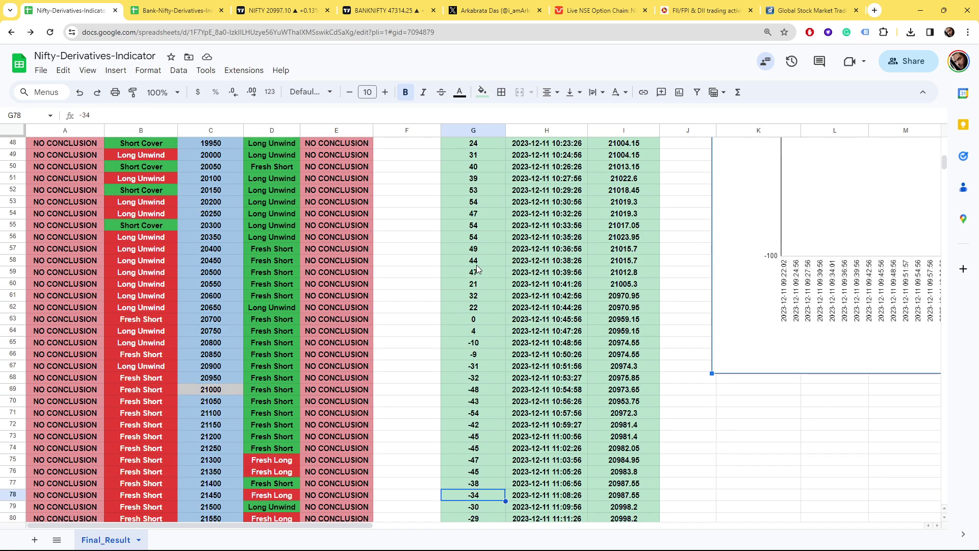
scroll(461, 343, down, 16)
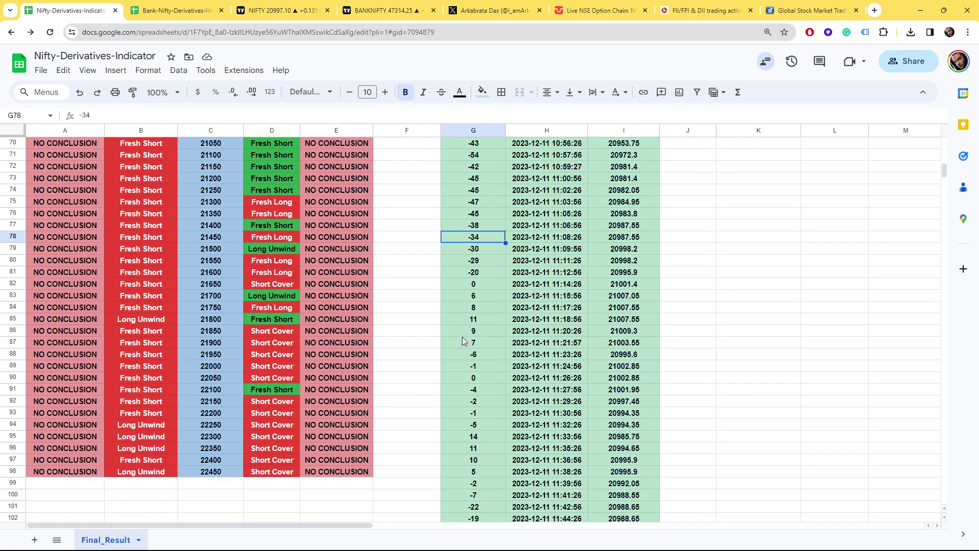
scroll(459, 332, down, 10)
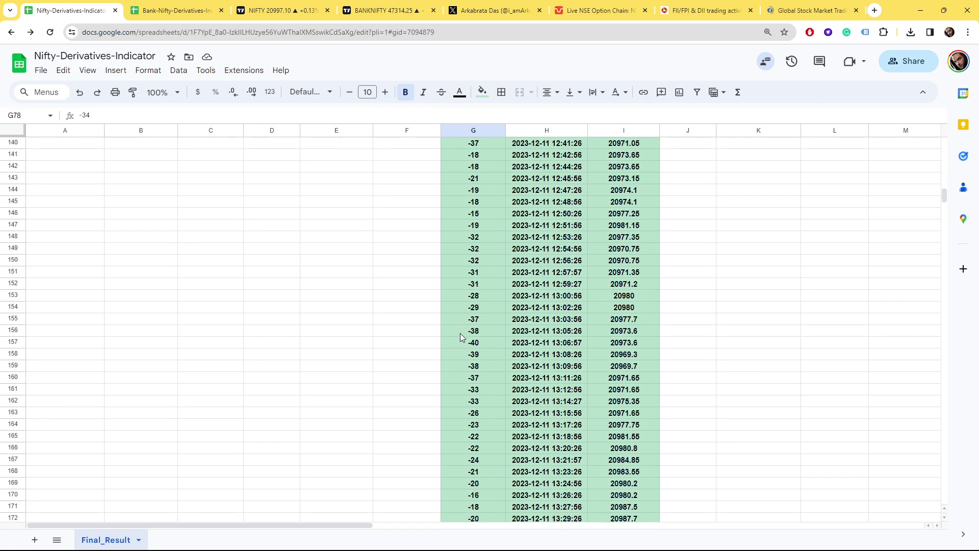
scroll(460, 333, down, 5)
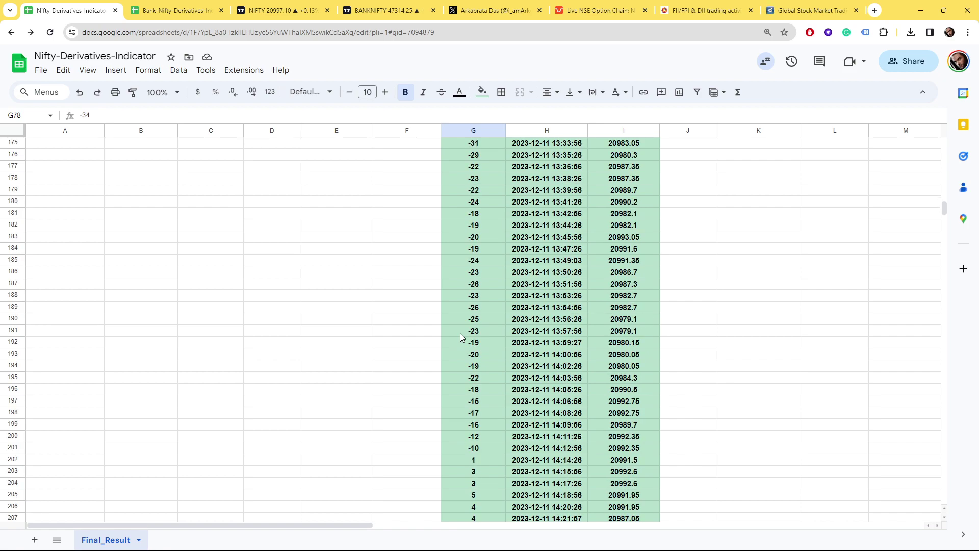
scroll(455, 306, up, 20)
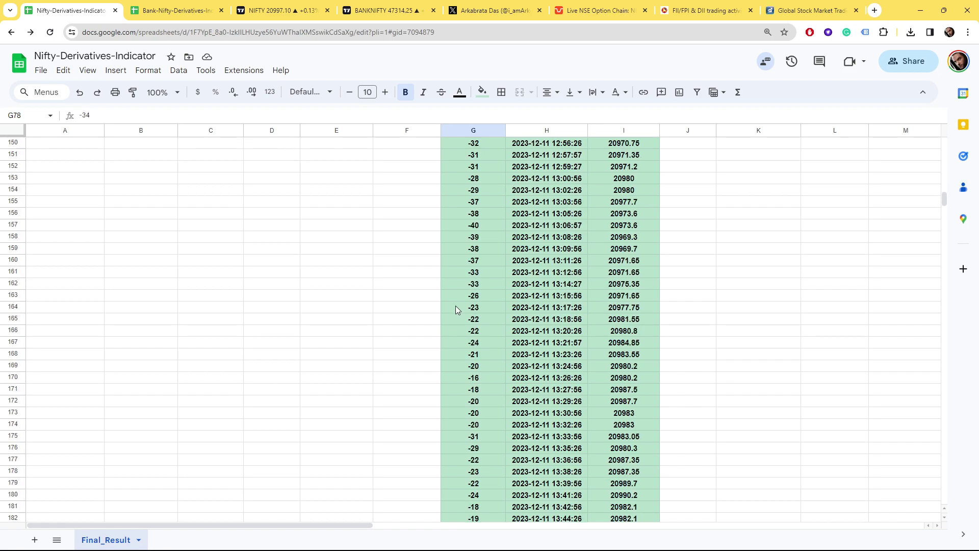
scroll(456, 309, down, 9)
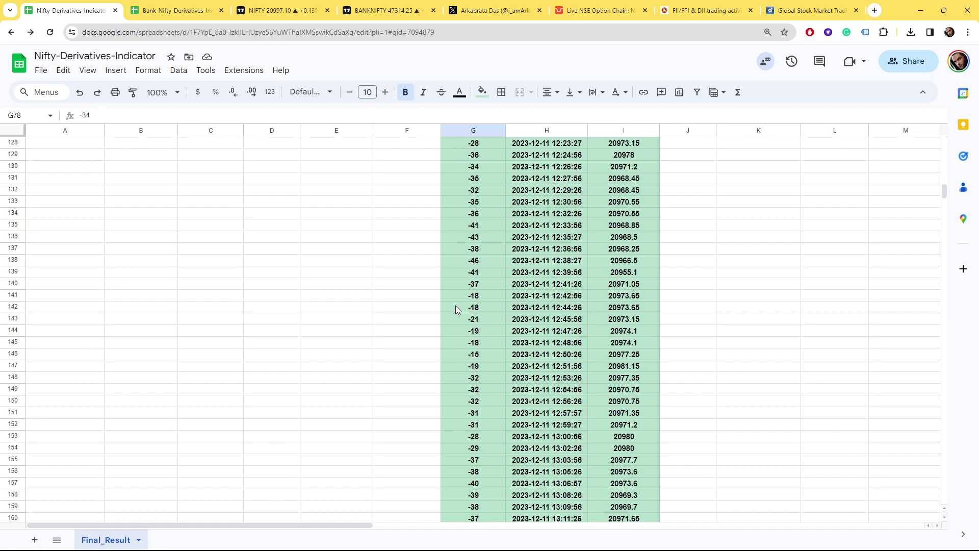
scroll(455, 309, down, 13)
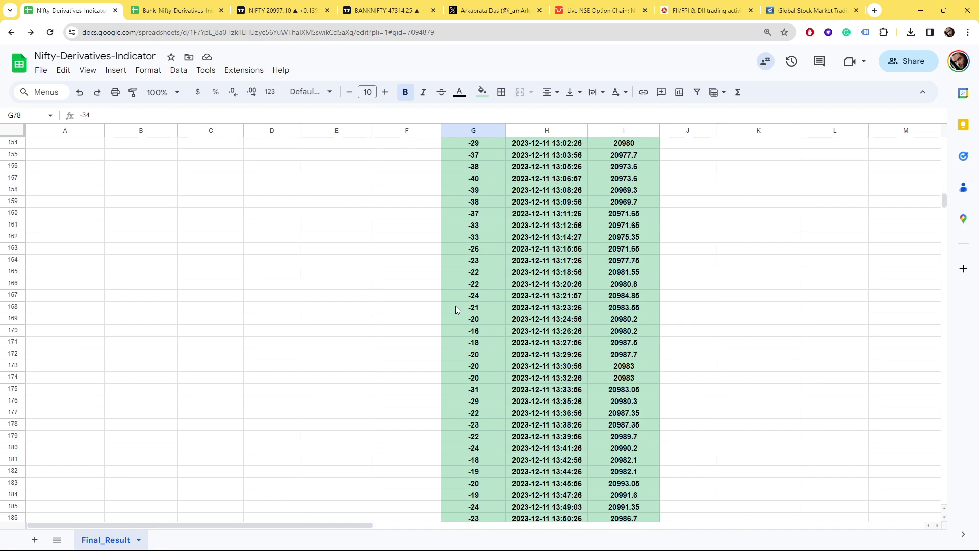
scroll(456, 309, down, 12)
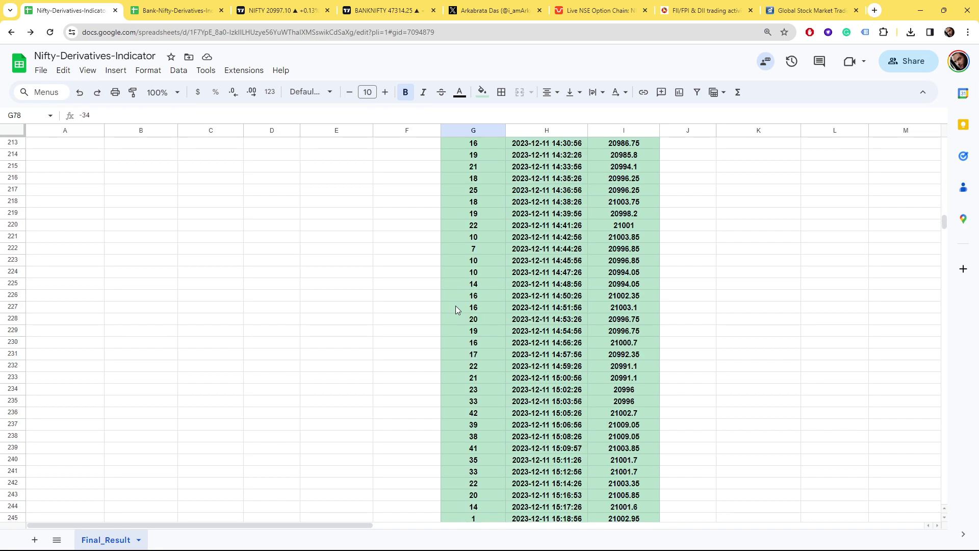
scroll(492, 291, up, 20)
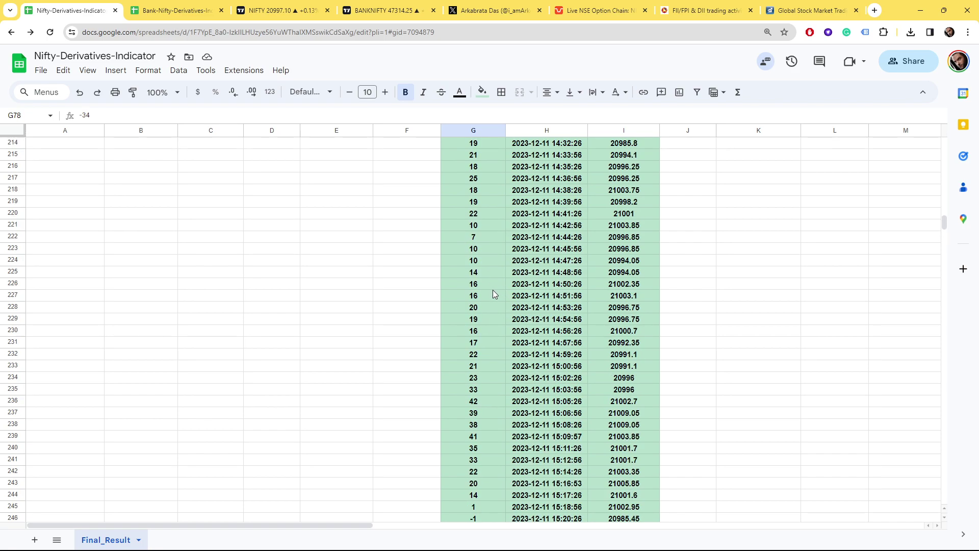
scroll(491, 290, up, 3)
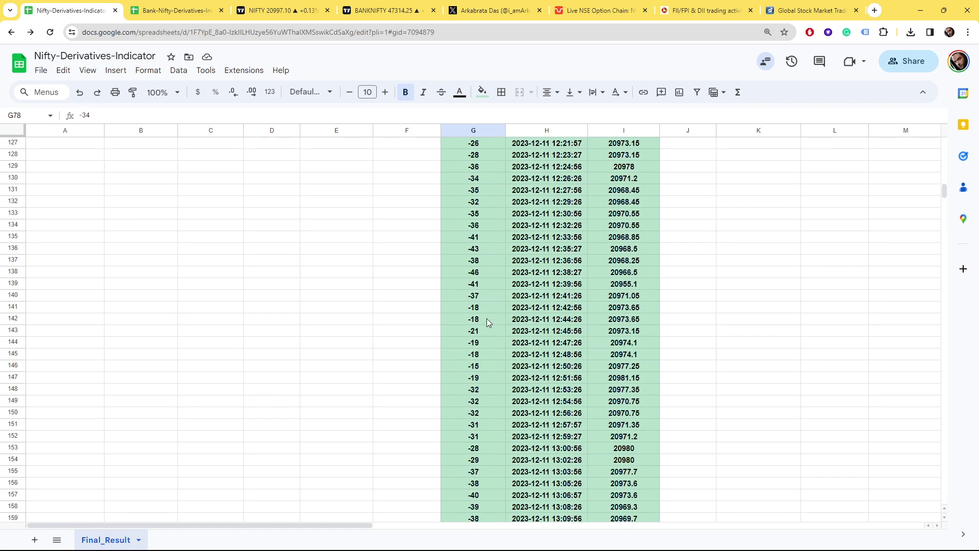
scroll(497, 410, up, 10)
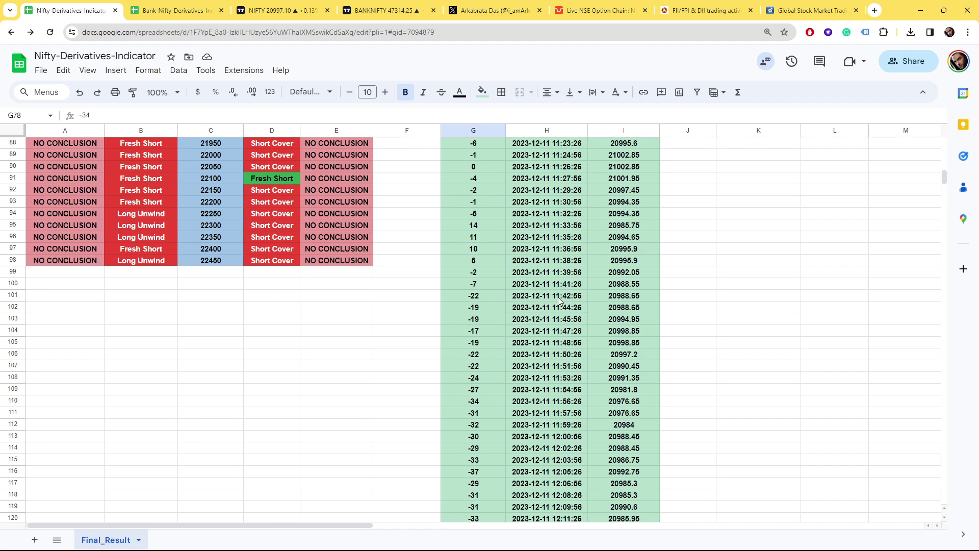
Review the midday and afternoon Nifty Derivatives Indicator rows up to about 14:35, and return to the morning rows of the Final Result table.
scroll(559, 301, down, 20)
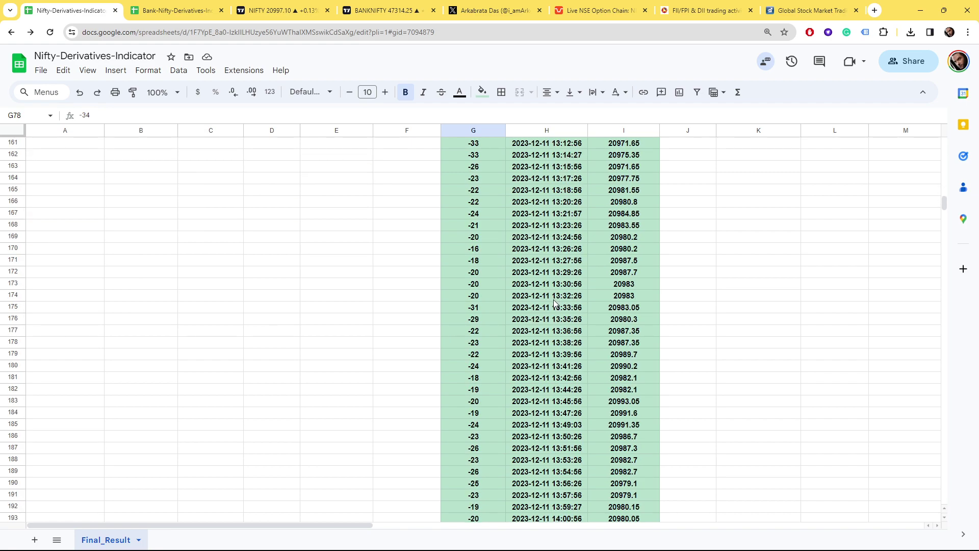
scroll(554, 303, down, 7)
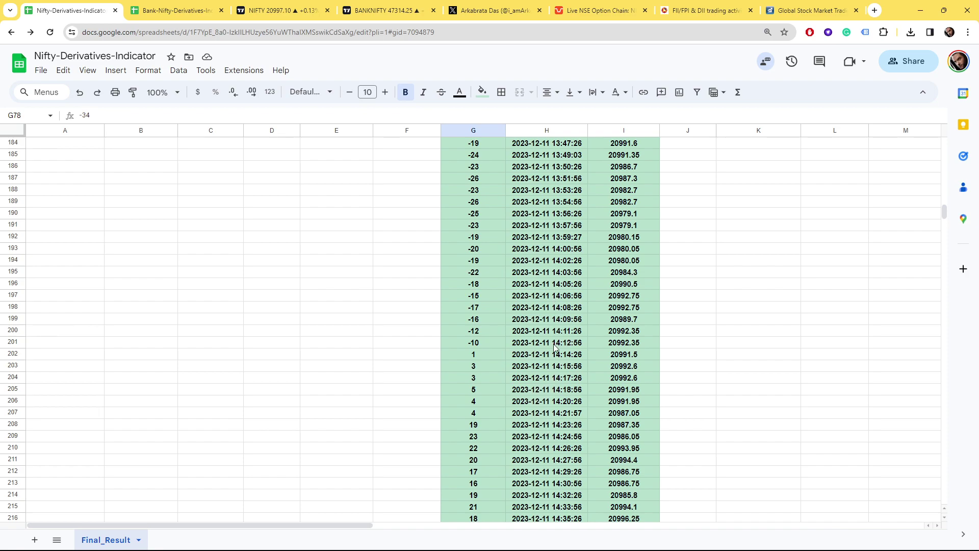
scroll(564, 321, up, 20)
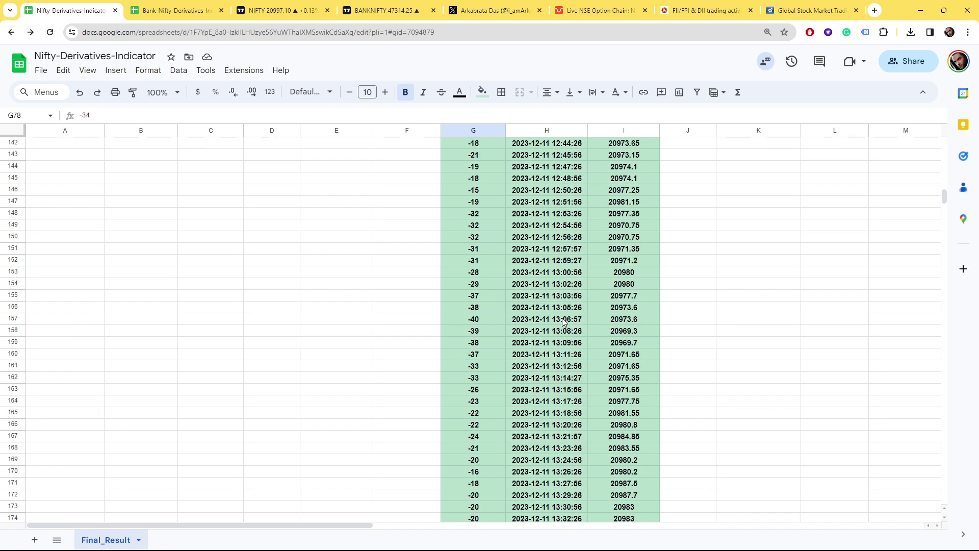
scroll(563, 321, up, 2)
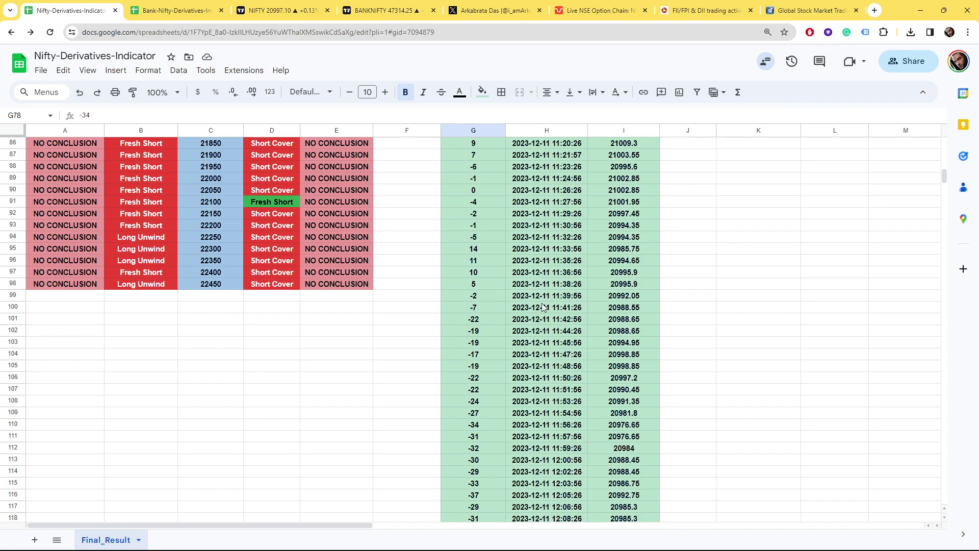
scroll(547, 299, up, 20)
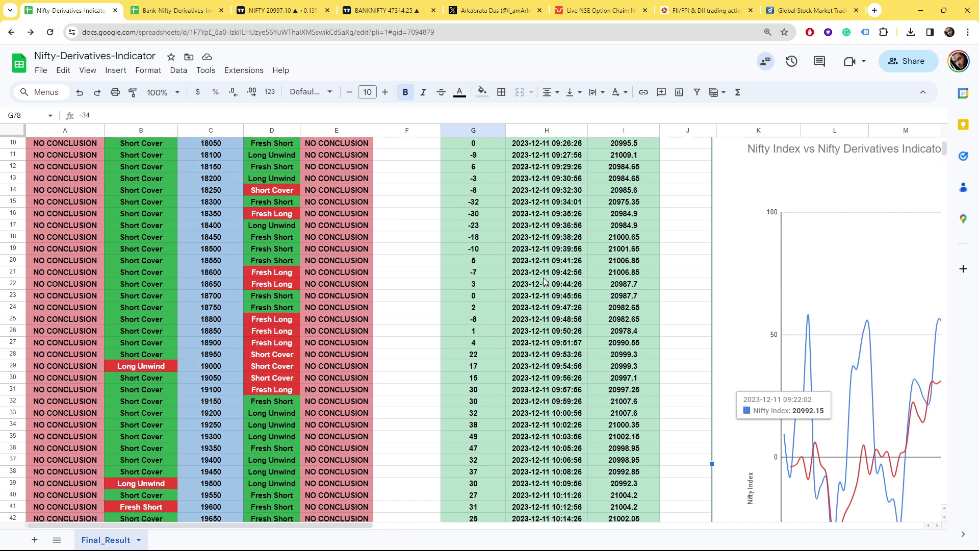
Open the Bank-Nifty-Derivatives-Indicator spreadsheet and examine the morning indicator values against Bank Nifty Index in the Final Result table.
click(200, 5)
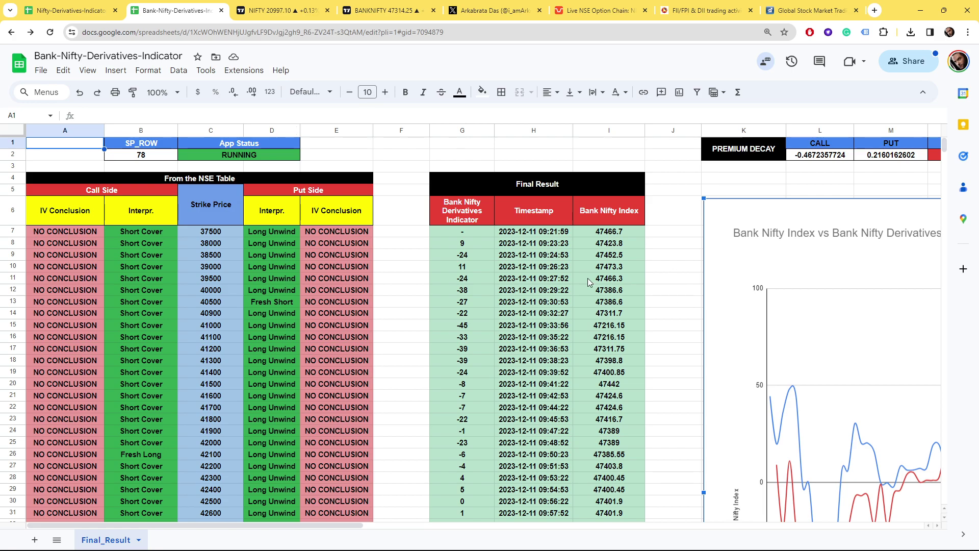
scroll(589, 282, down, 12)
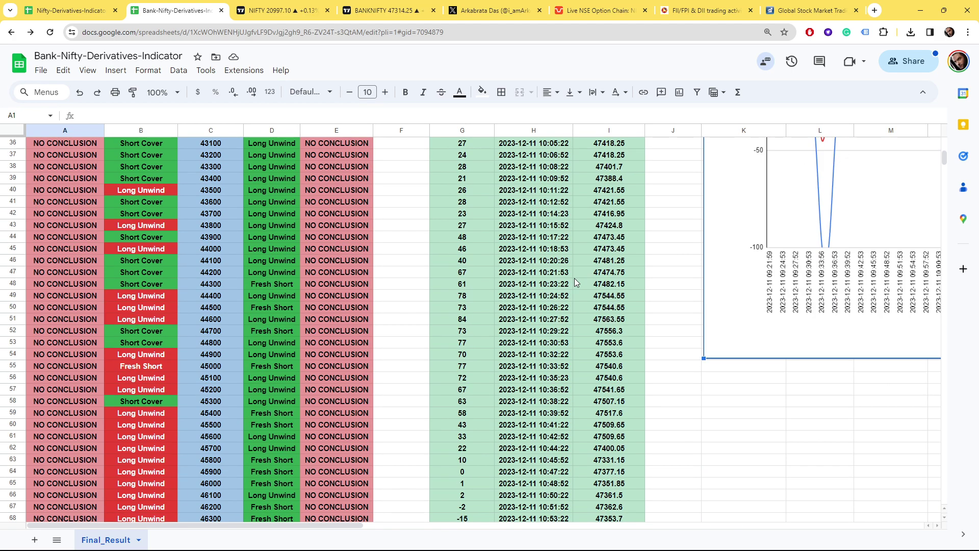
scroll(574, 282, down, 7)
scroll(574, 282, up, 10)
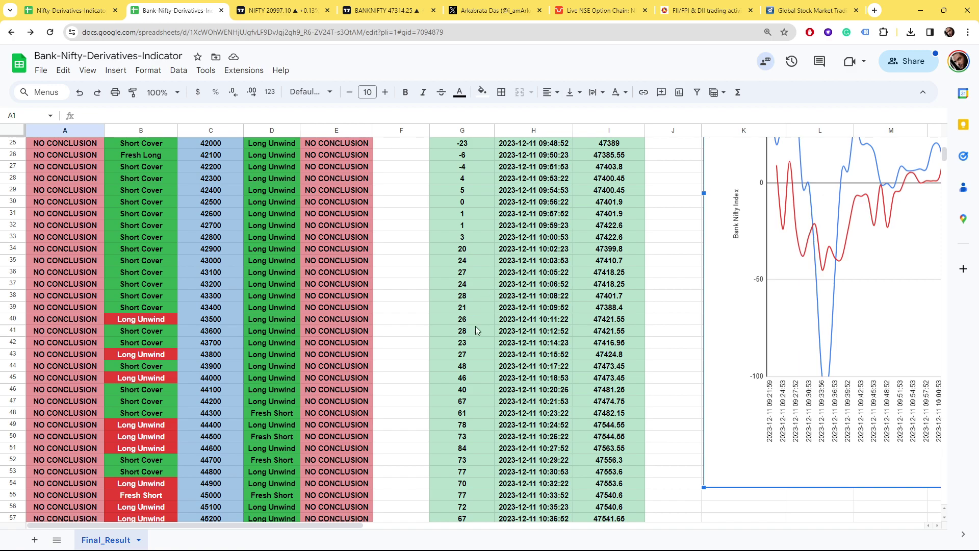
scroll(485, 322, down, 12)
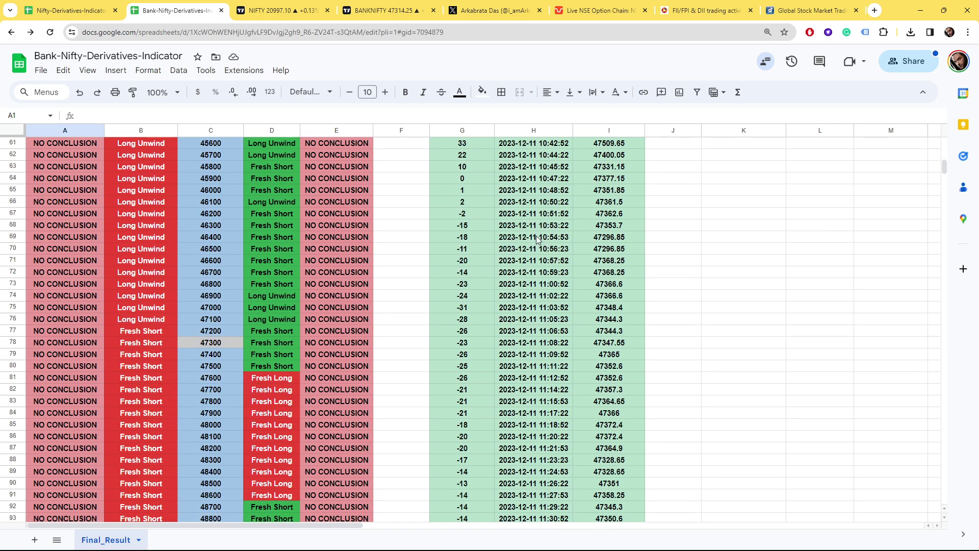
Examine the Bank Nifty Derivatives Indicator rows from midday through the session close, rechecking the values after 14:00.
scroll(537, 239, down, 20)
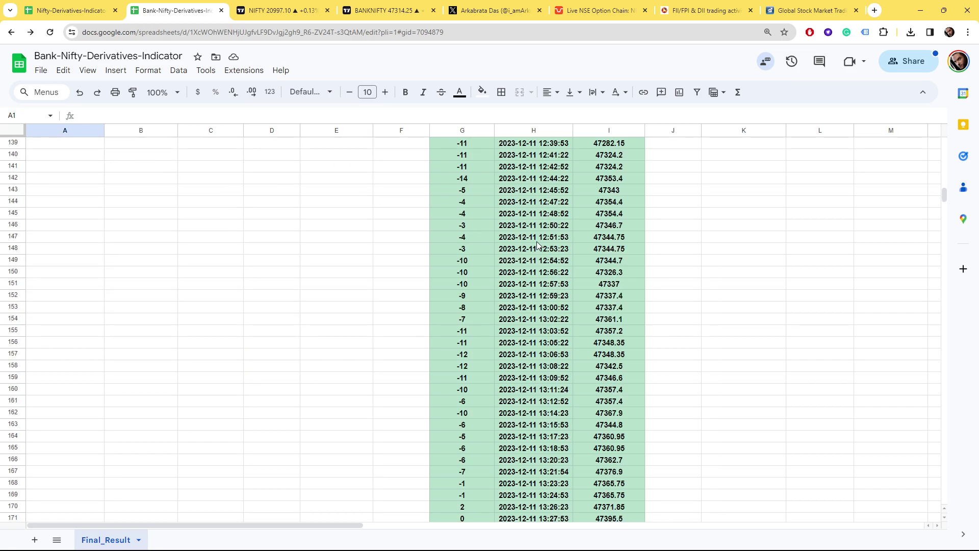
scroll(537, 244, down, 20)
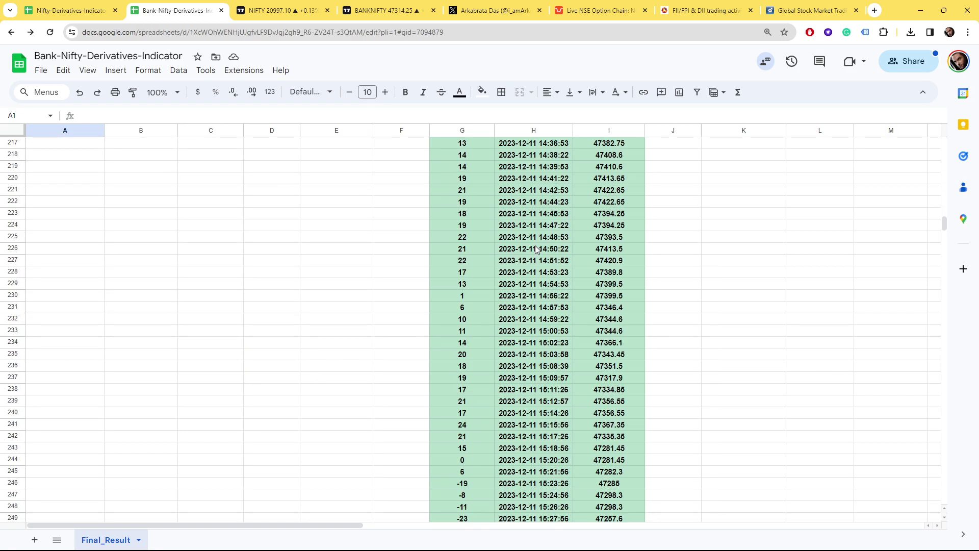
scroll(537, 250, down, 6)
scroll(537, 249, up, 3)
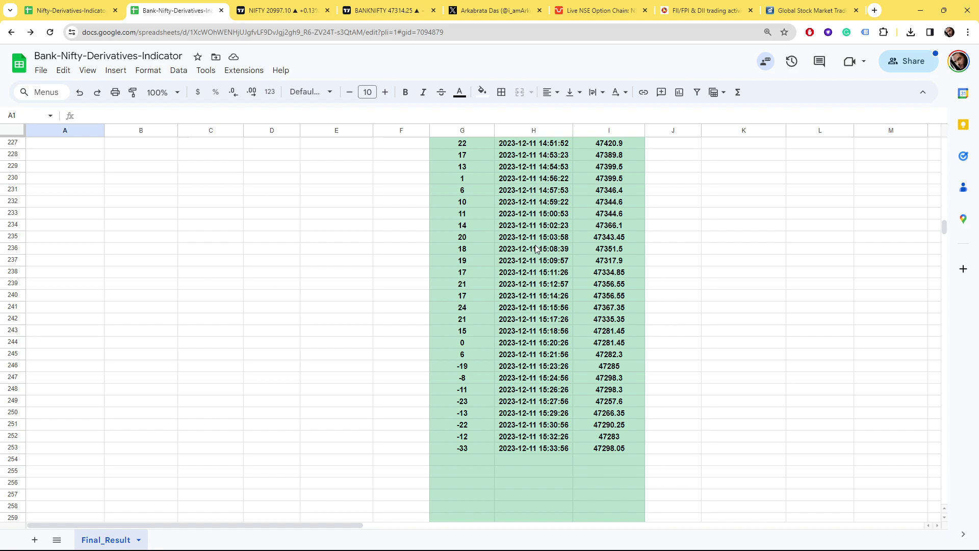
scroll(523, 283, up, 11)
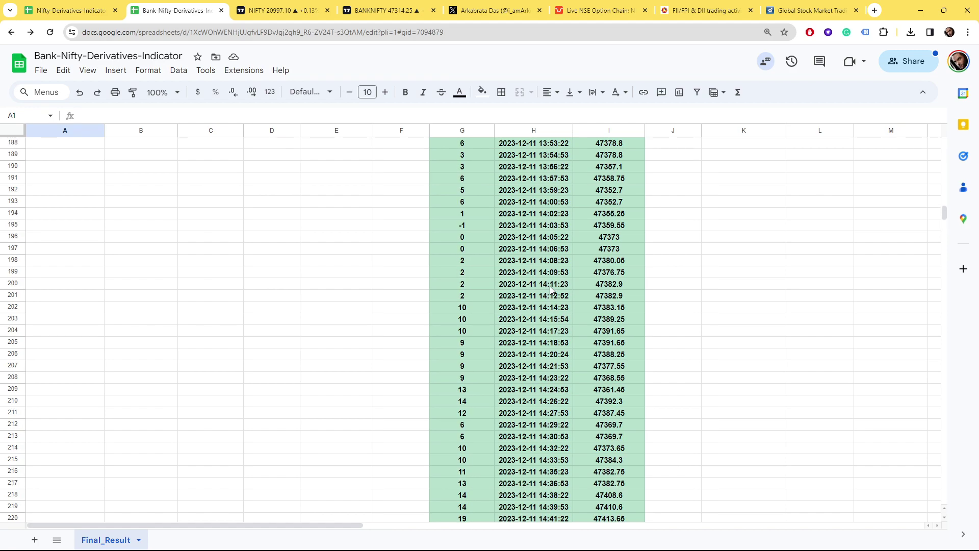
scroll(536, 285, down, 13)
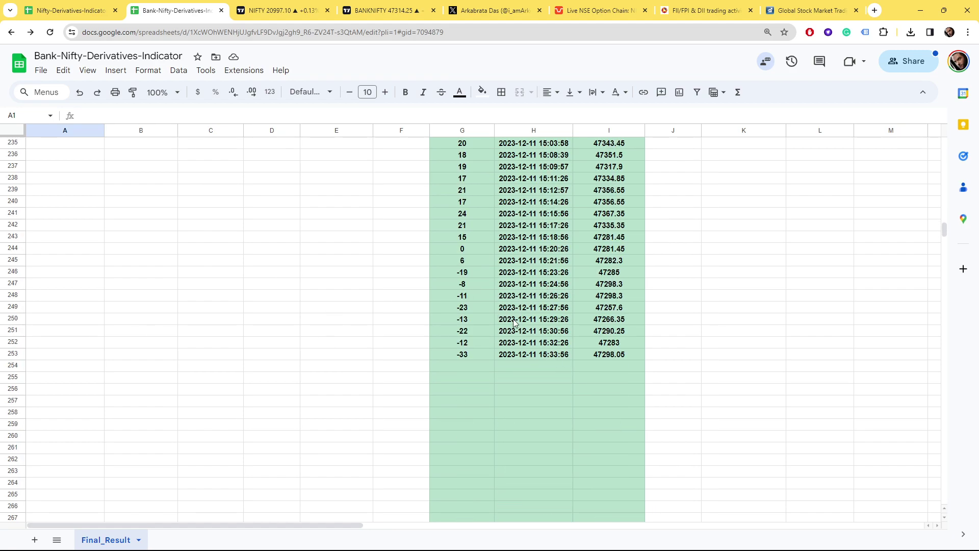
Return to the Nifty-Derivatives-Indicator spreadsheet and review the Final Result table from its first row down to the closing entries.
click(72, 10)
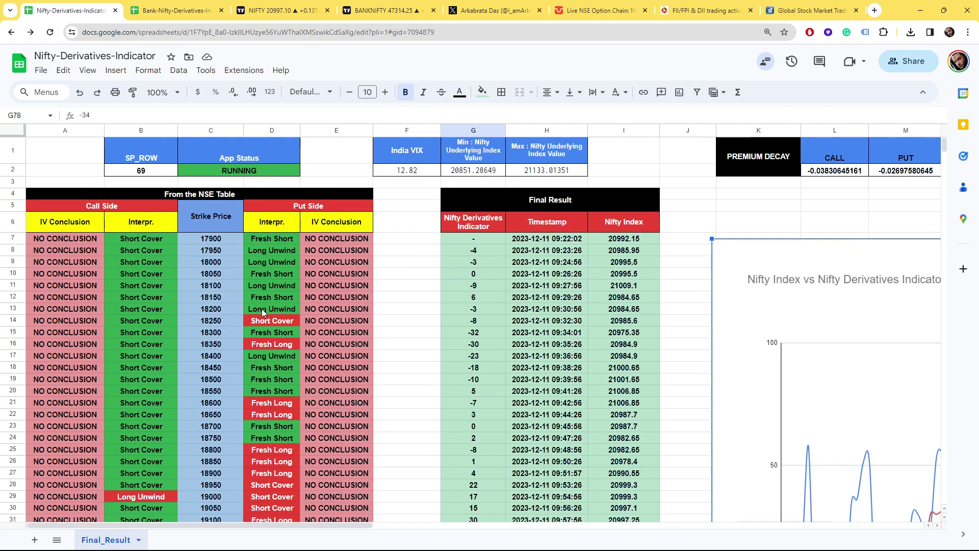
scroll(521, 192, down, 18)
scroll(521, 191, down, 20)
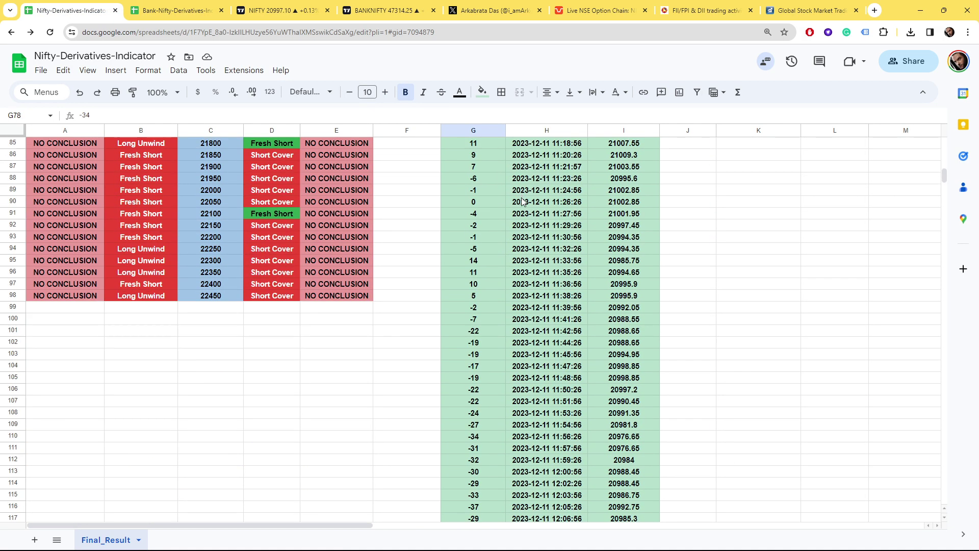
scroll(499, 212, down, 20)
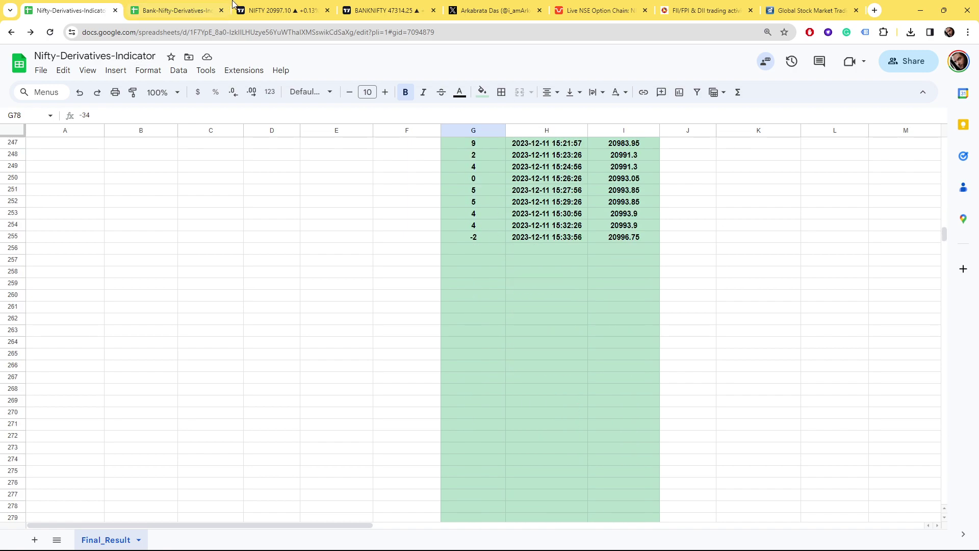
Examine the December 11 price action on the 15-minute NIFTY chart and the 5-minute BANKNIFTY chart.
click(292, 9)
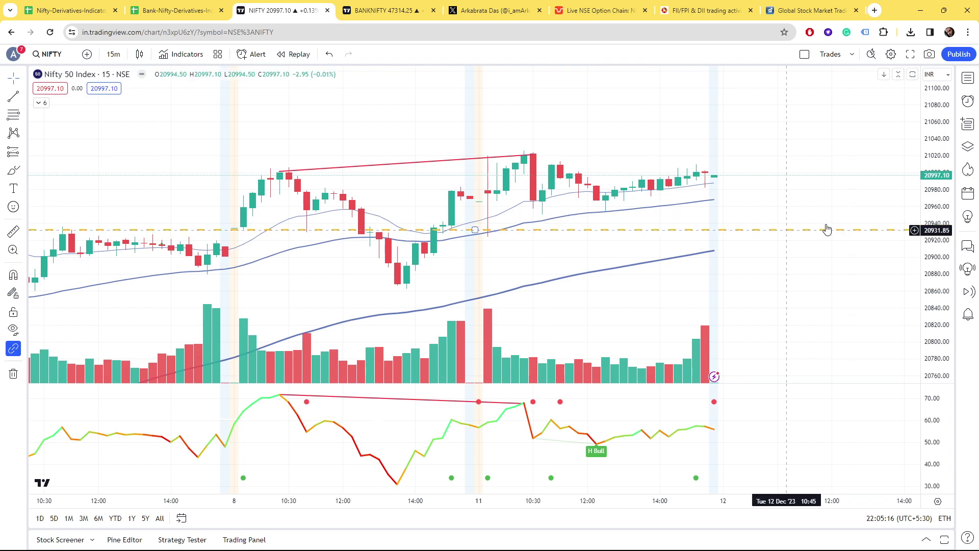
scroll(645, 253, up, 1)
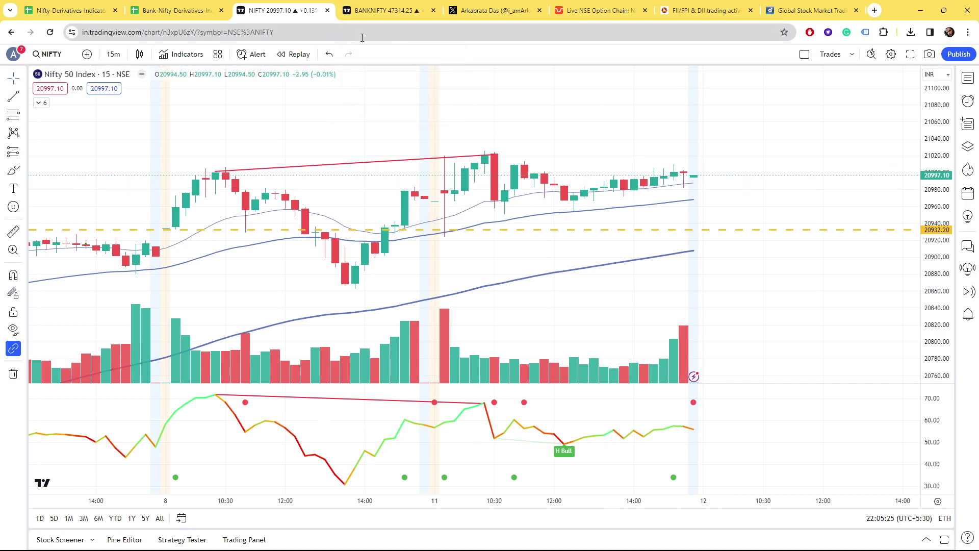
click(397, 9)
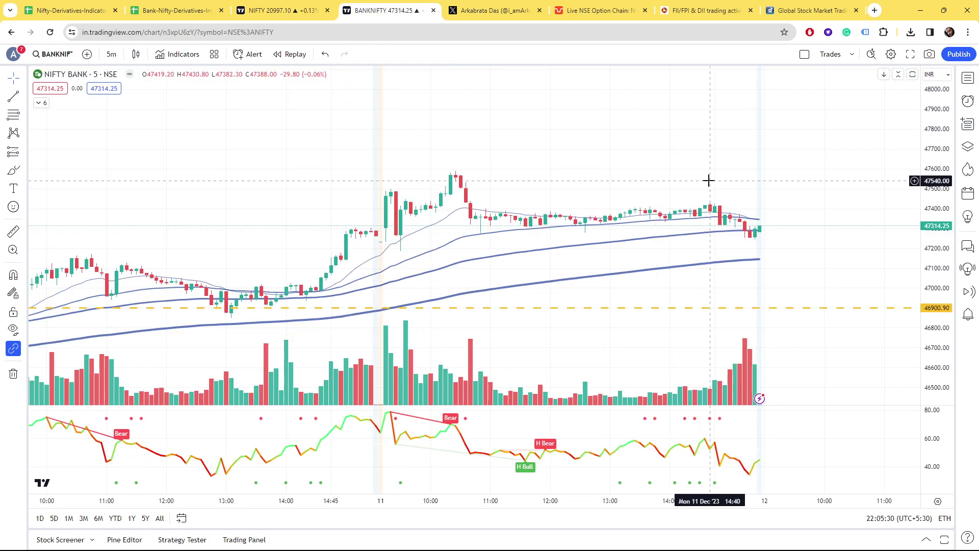
scroll(709, 180, down, 2)
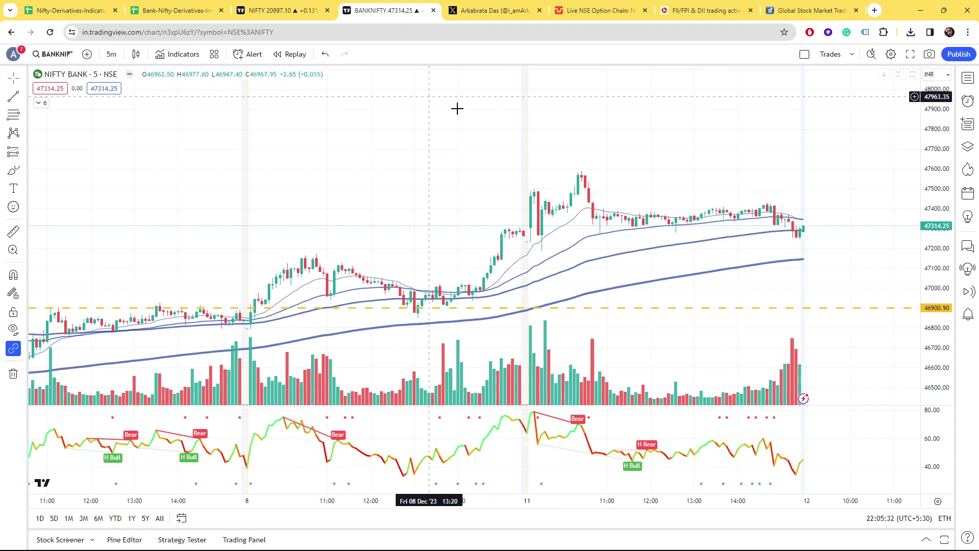
drag(663, 142, 595, 136)
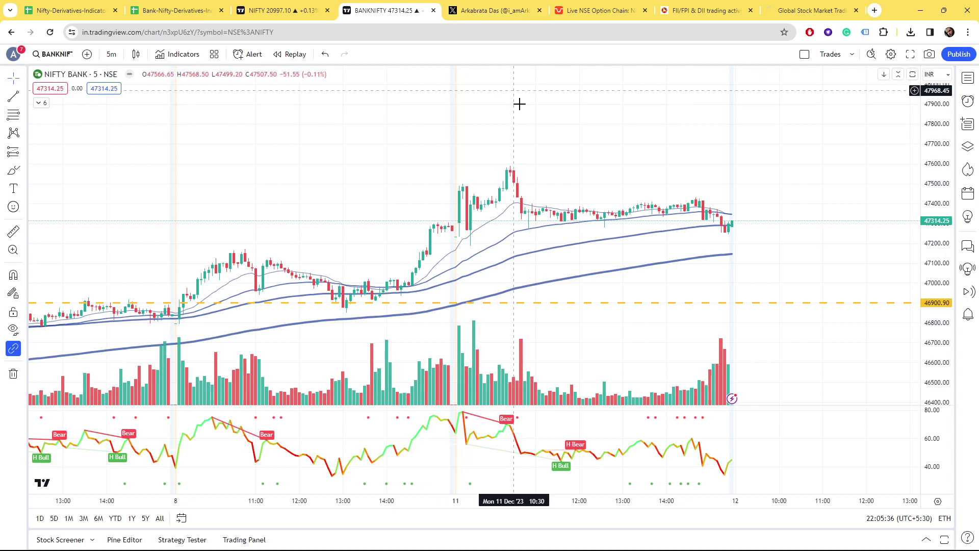
Open the NIFTY option chain for the 14 Dec expiry on Sensibull and examine call and put open interest around the 21000 strike.
click(491, 7)
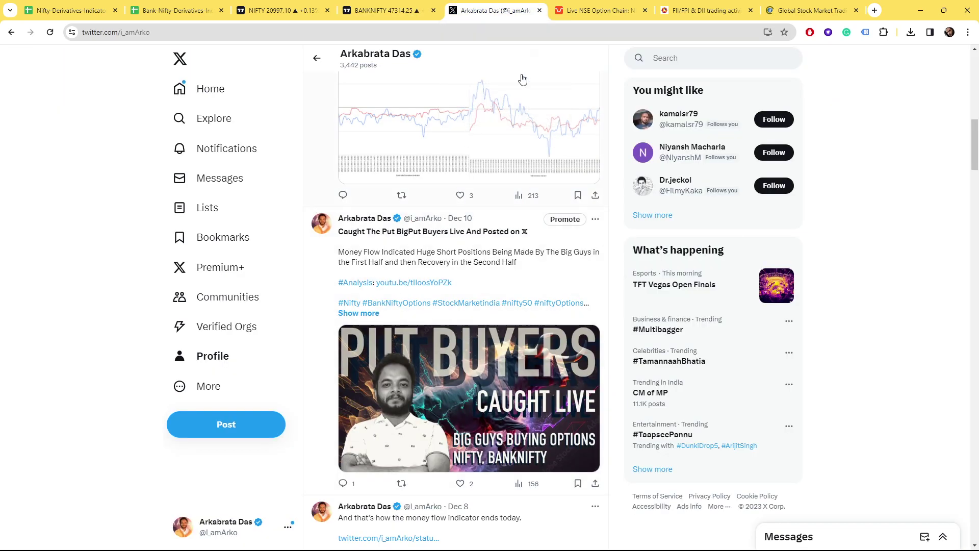
mouse_move(388, 10)
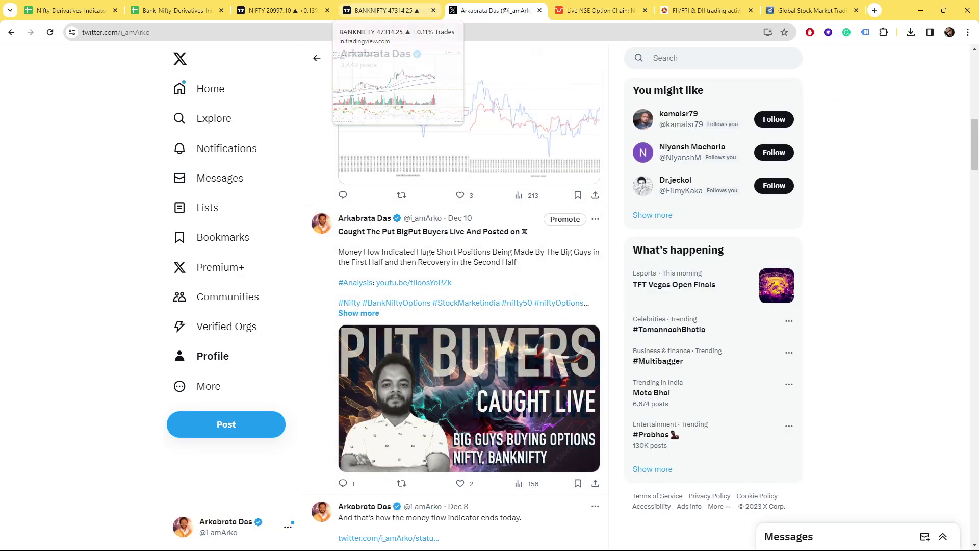
key(ctrl+Tab)
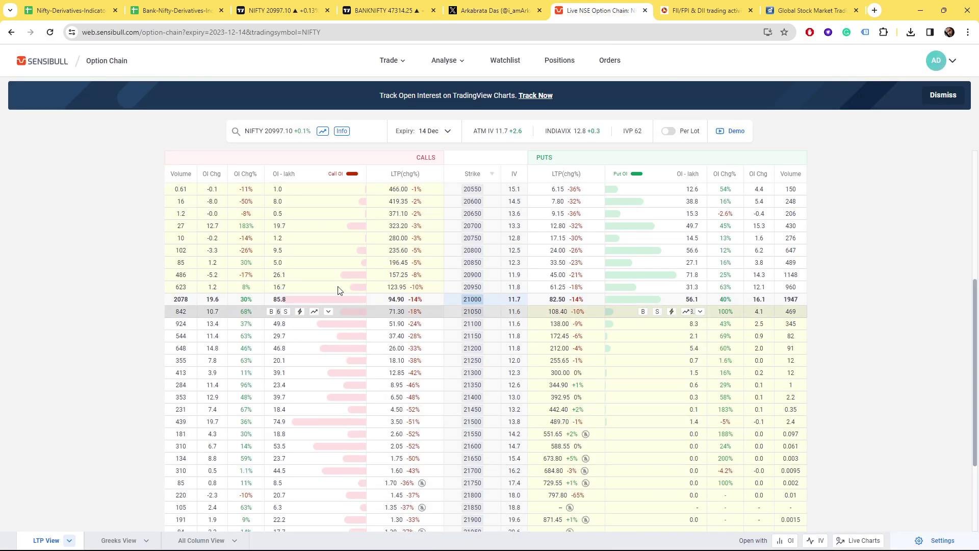
scroll(479, 294, up, 1)
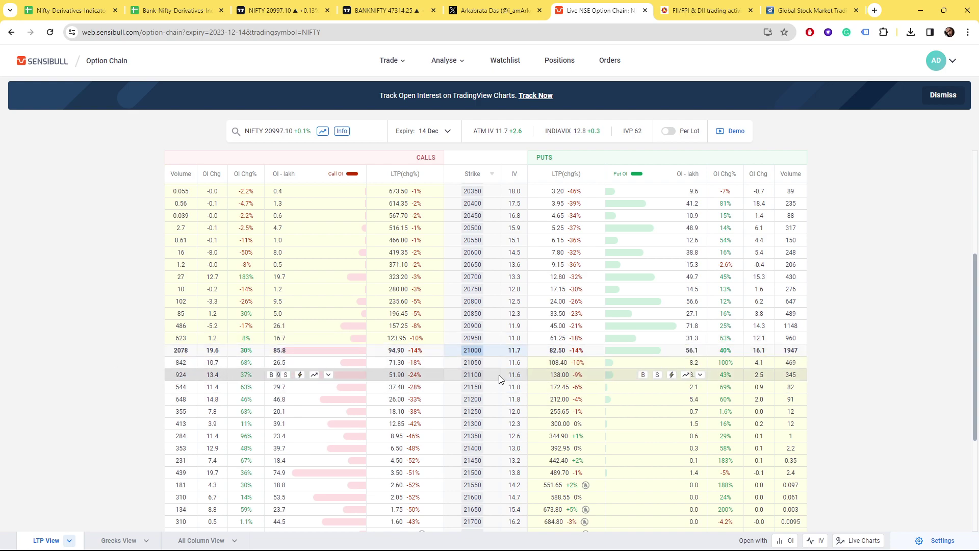
scroll(498, 375, down, 1)
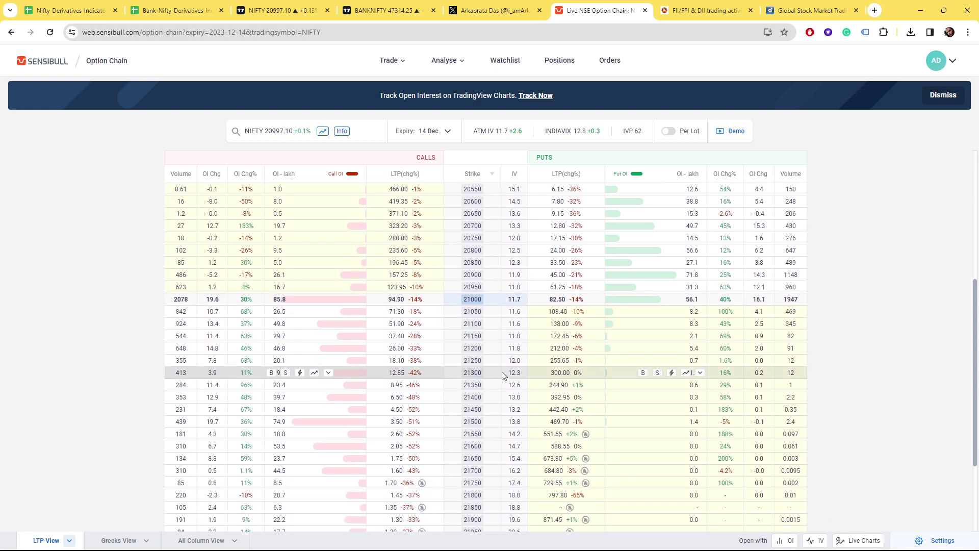
scroll(545, 363, up, 4)
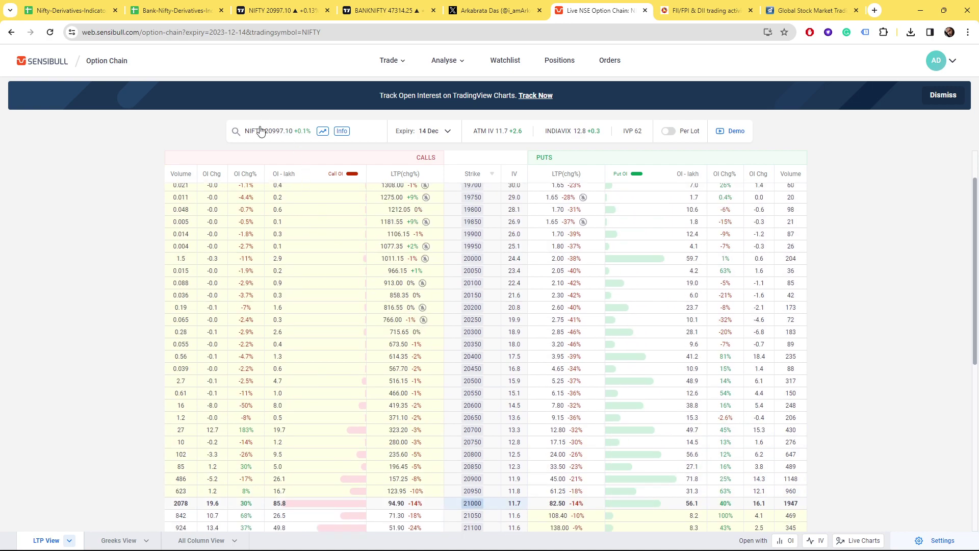
Switch the option chain to BANKNIFTY with the 13 Dec expiry and review open interest around the 47300 strike.
click(266, 134)
click(270, 176)
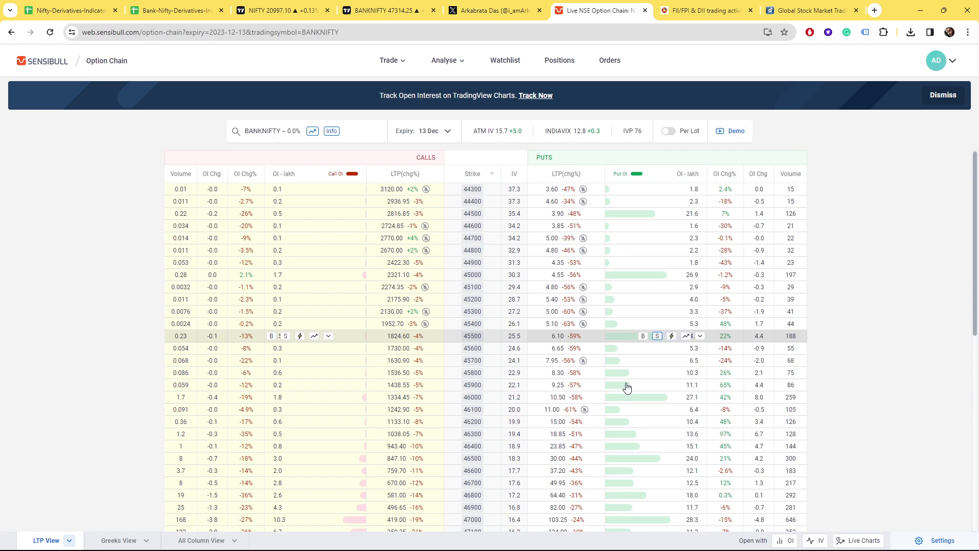
scroll(448, 261, up, 2)
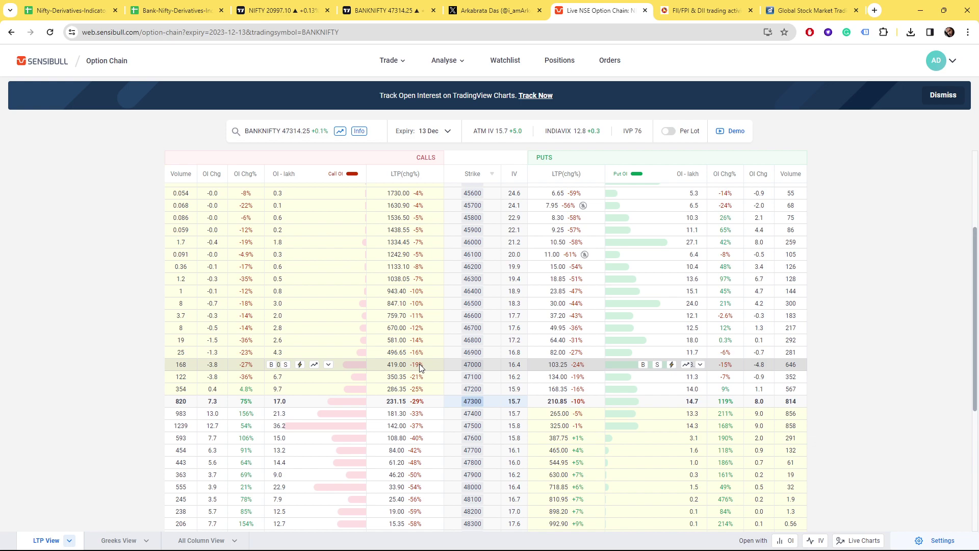
Check the BANKNIFTY price chart against the option chain, and examine open interest at strikes from 46400 to 49000.
click(387, 10)
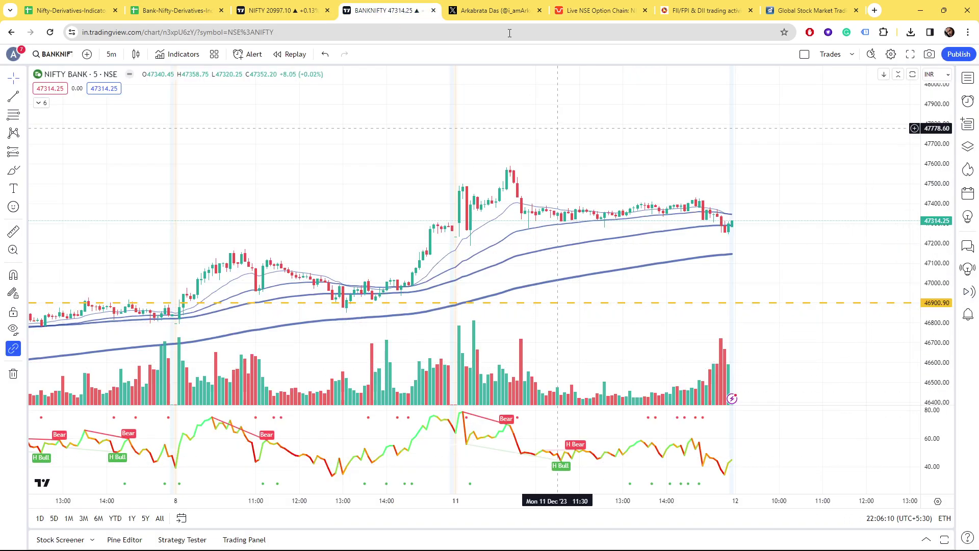
click(591, 10)
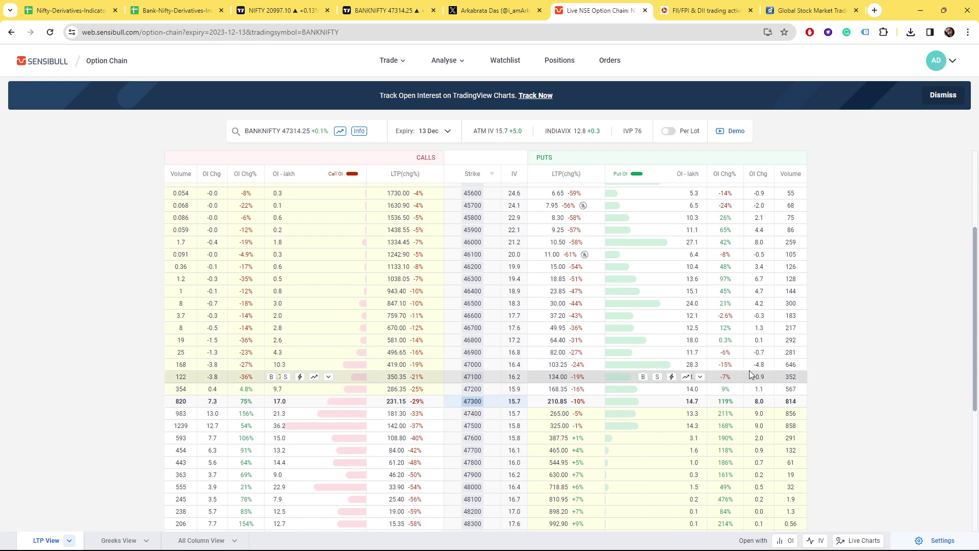
scroll(645, 401, down, 2)
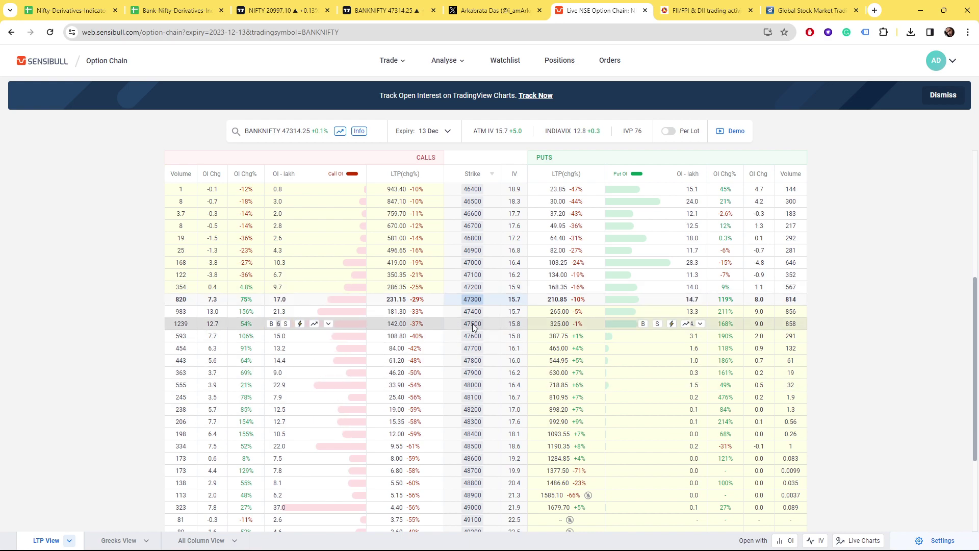
Return to the 5-minute BANKNIFTY chart and examine the price movement from December 6 through December 11.
click(387, 9)
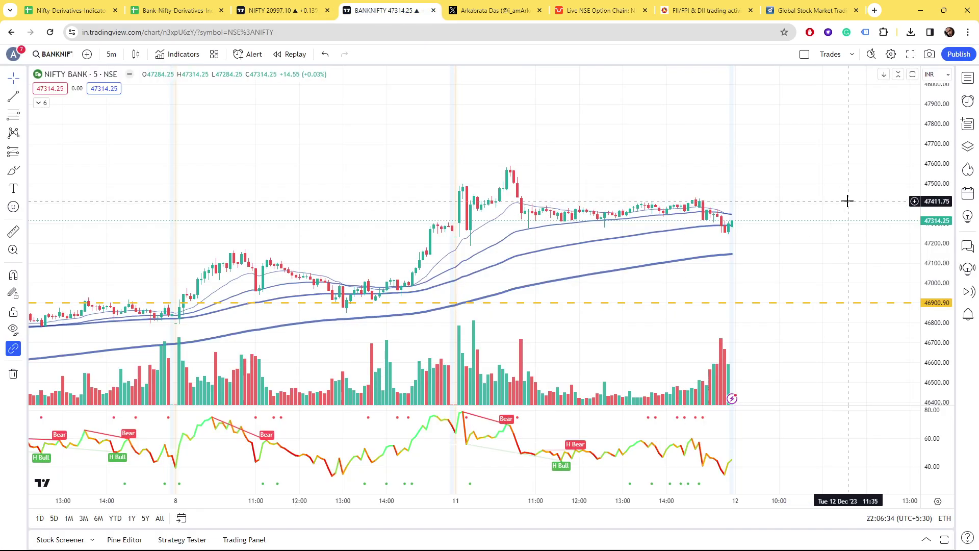
scroll(847, 201, down, 2)
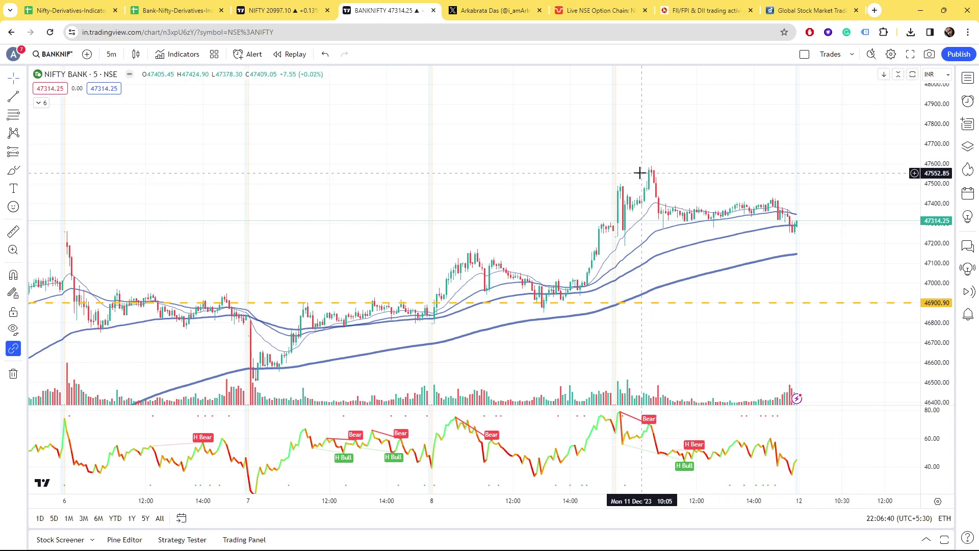
Review FINNIFTY open interest for the 12 Dec expiry around the 21200 strike on Sensibull, and return the option chain to NIFTY.
scroll(718, 212, up, 2)
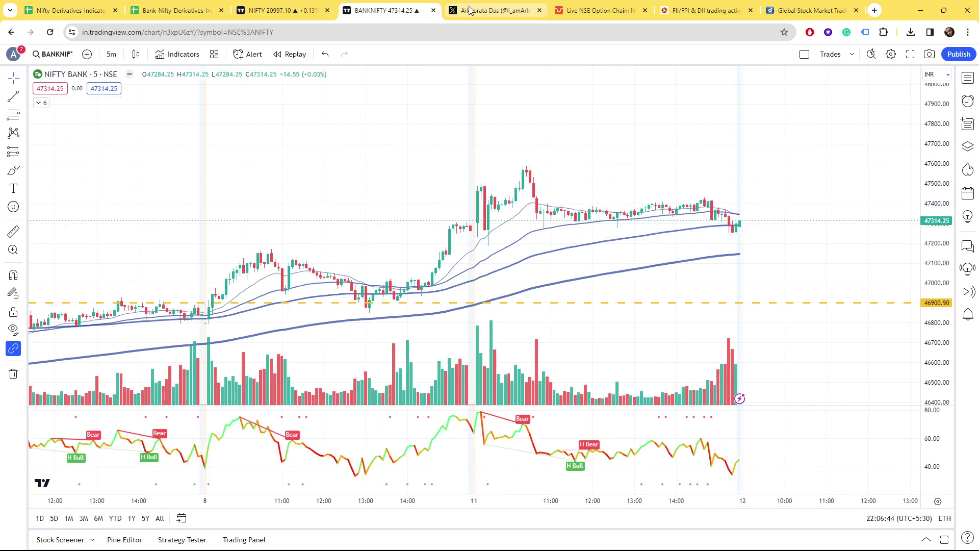
click(494, 9)
click(596, 12)
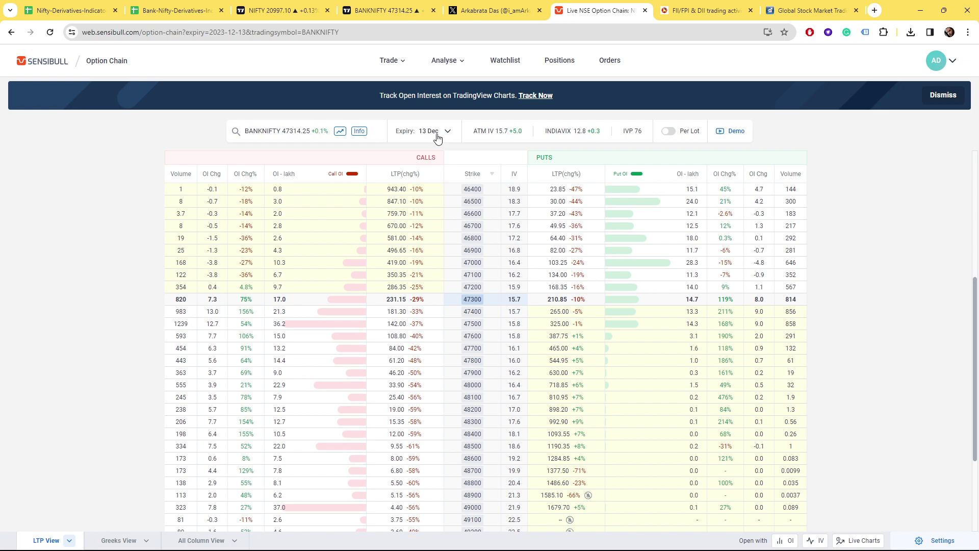
click(278, 133)
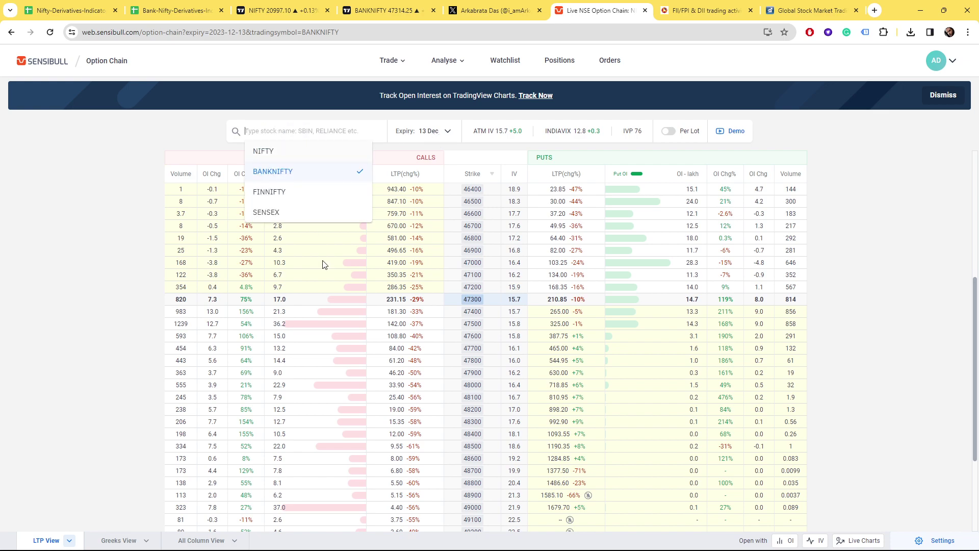
click(290, 198)
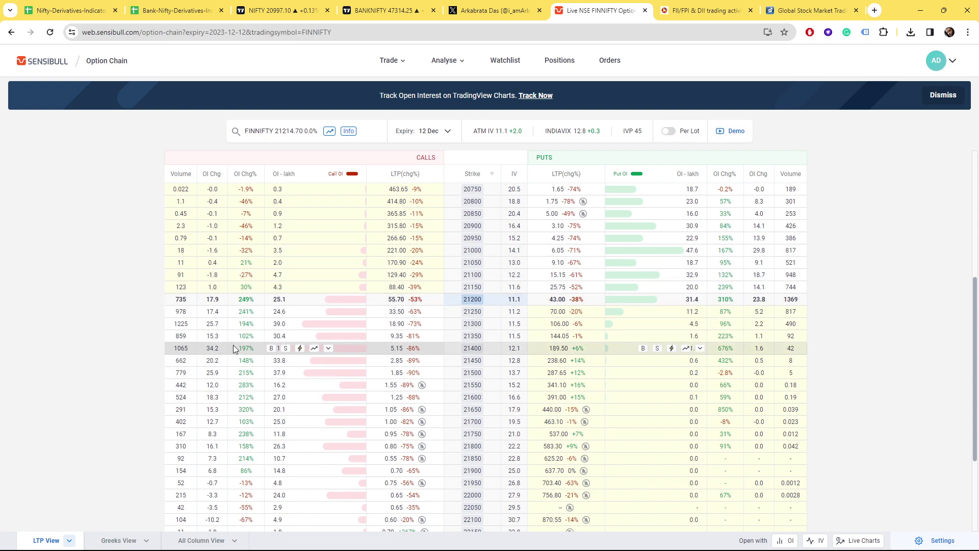
click(259, 133)
click(277, 150)
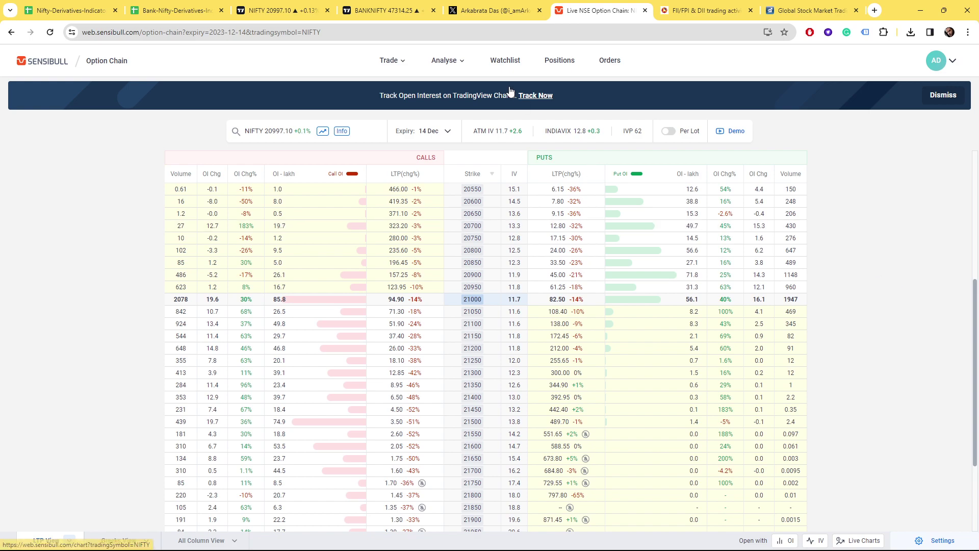
Review the 11-Dec-2023 FII/FPI and DII trading activity and the US, European and Asian indices, closing both pages.
click(707, 10)
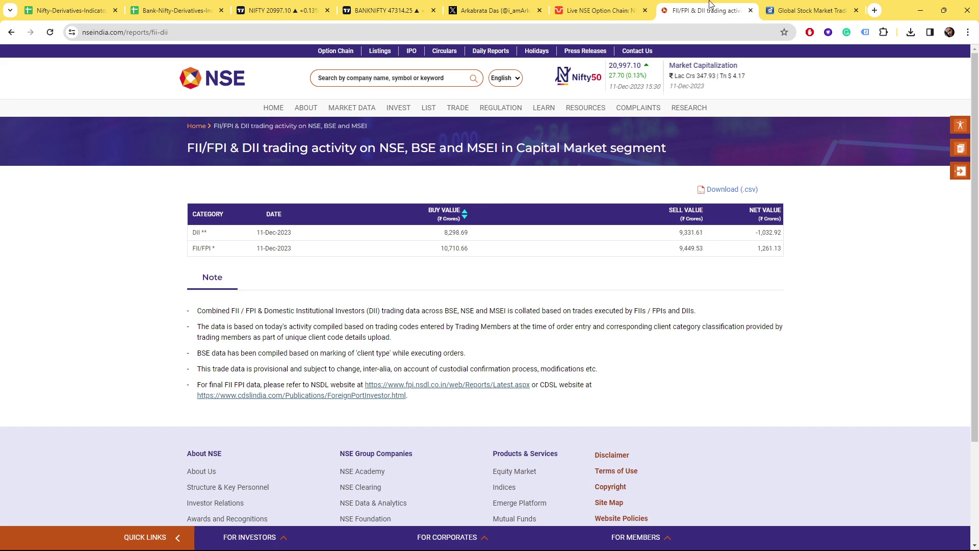
click(750, 11)
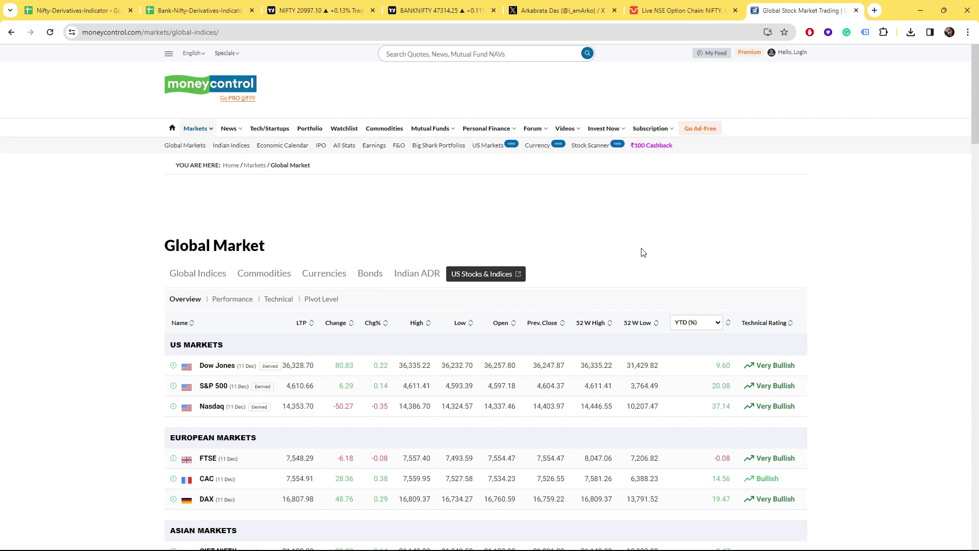
scroll(641, 251, down, 5)
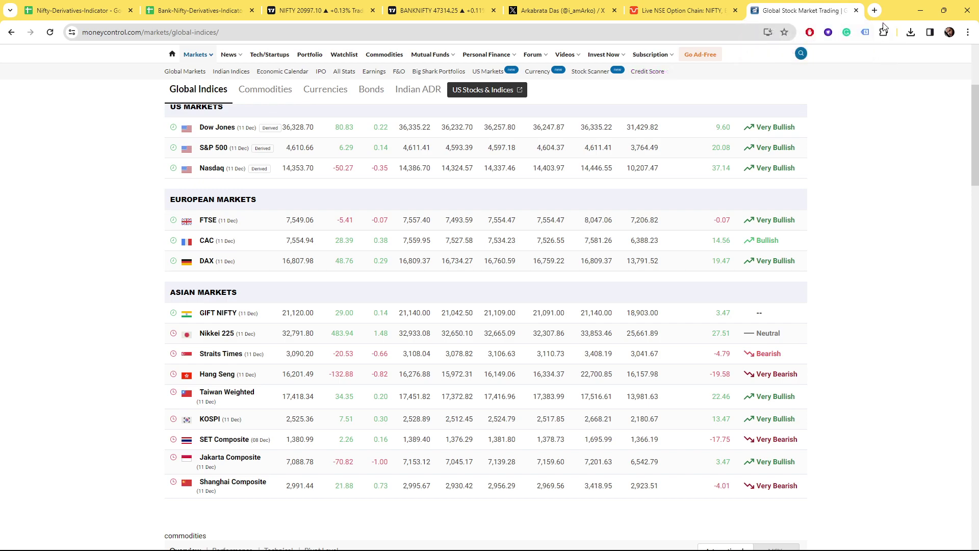
click(857, 11)
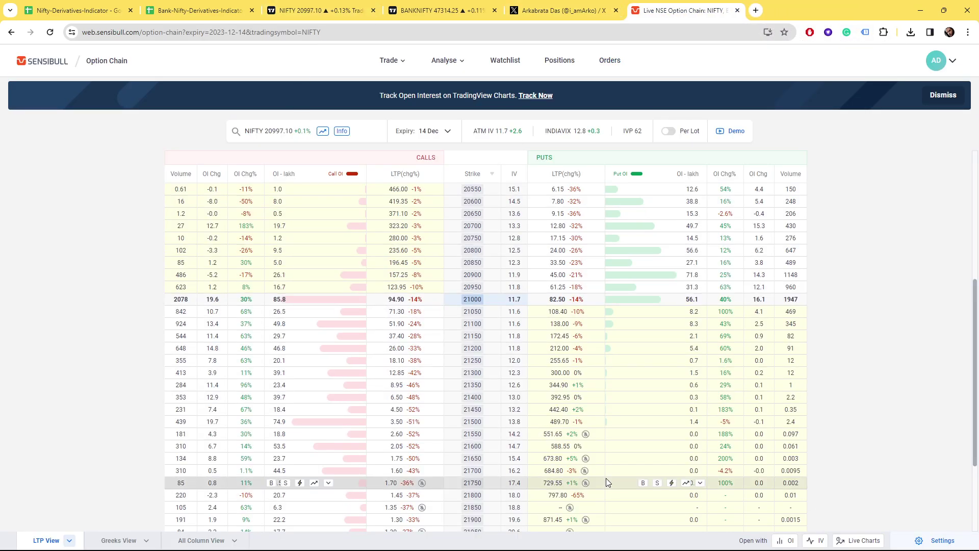
Switch to the Excel participant open interest files and examine the FII and Pro index option changes in H11:I12 of fao_participant_oi_11122023.
mouse_move(635, 545)
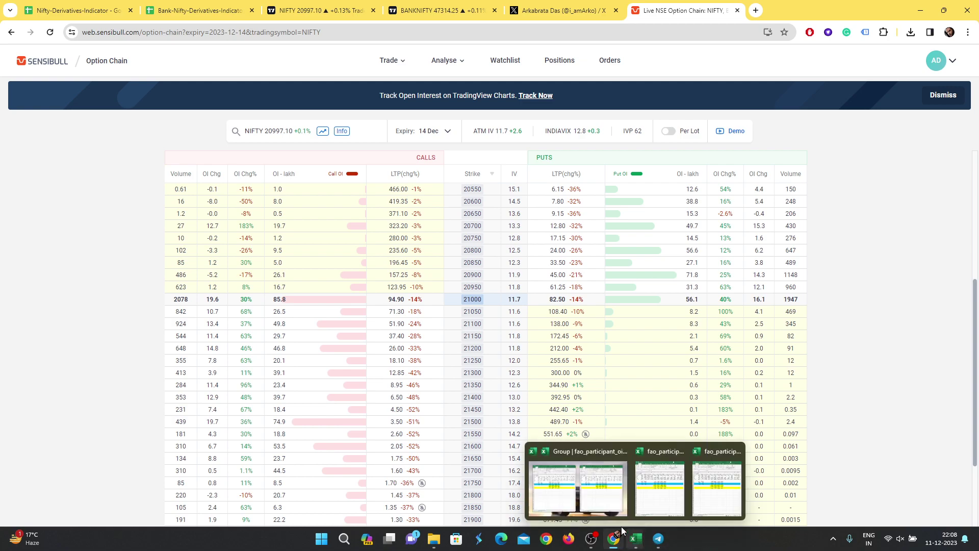
click(586, 516)
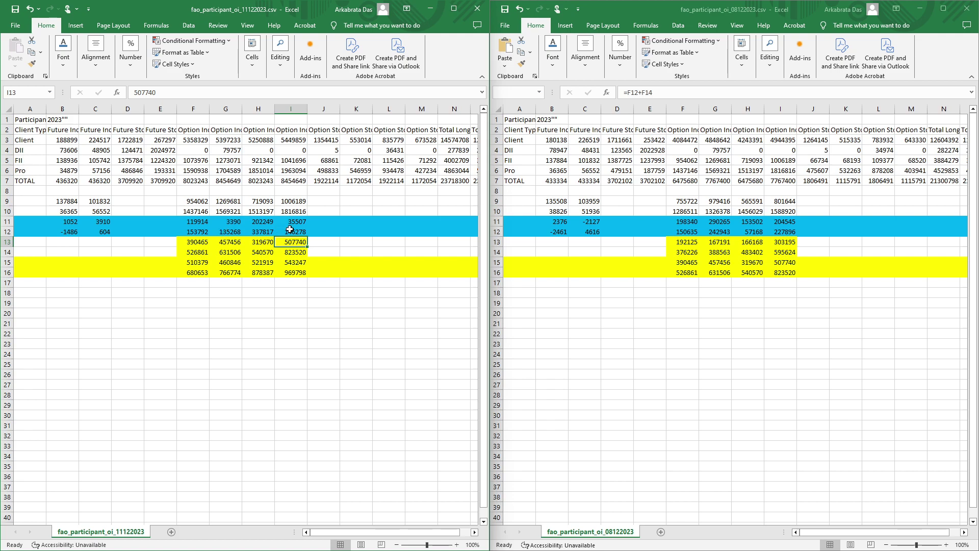
click(298, 232)
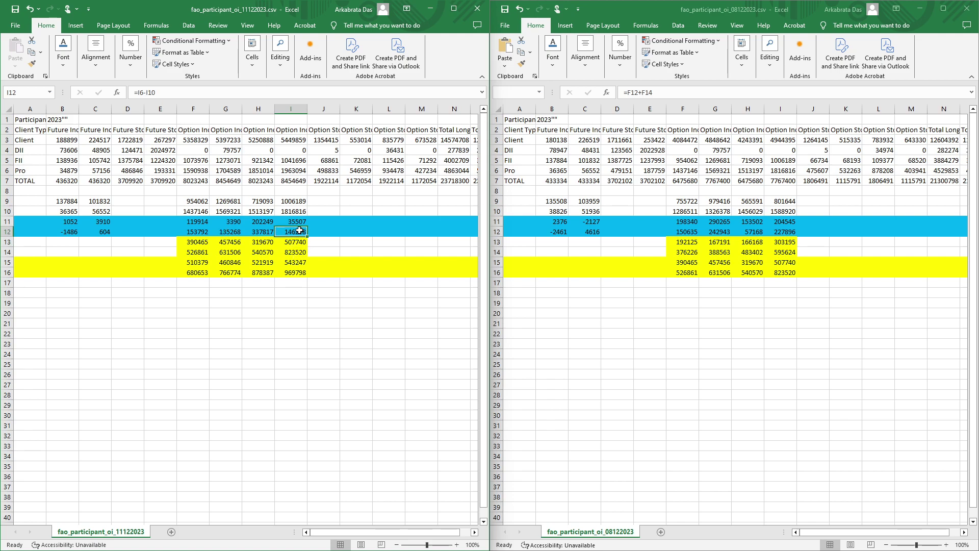
key(Left)
key(Up)
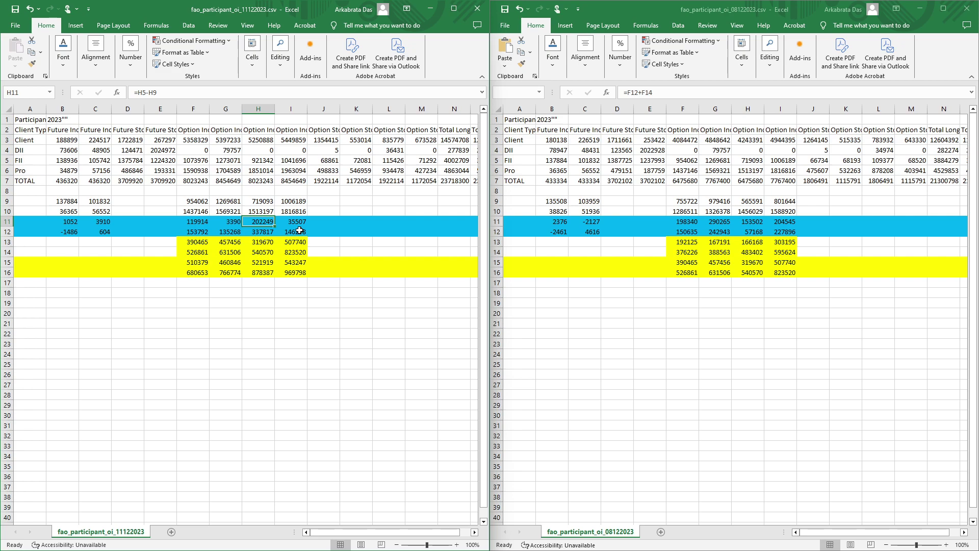
key(Down)
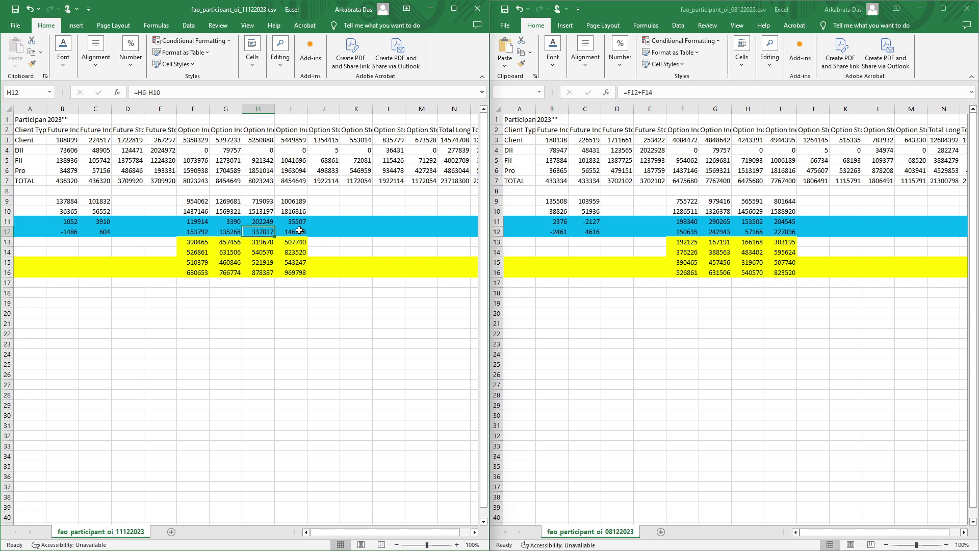
key(Right)
key(Left)
Examine the FII and Pro index futures changes in cells B11:C12 of the 11 December file.
key(Home)
key(Up)
key(Right)
key(Right)
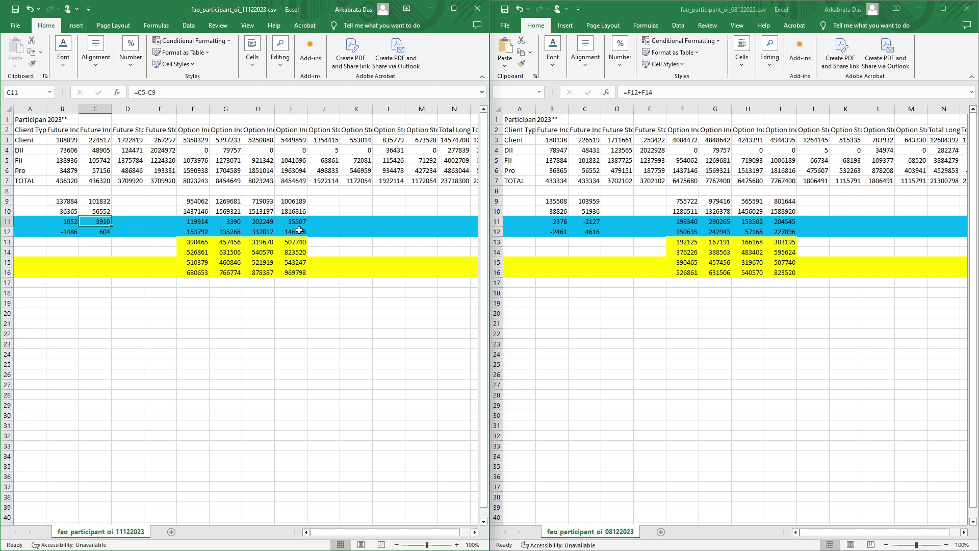
key(Left)
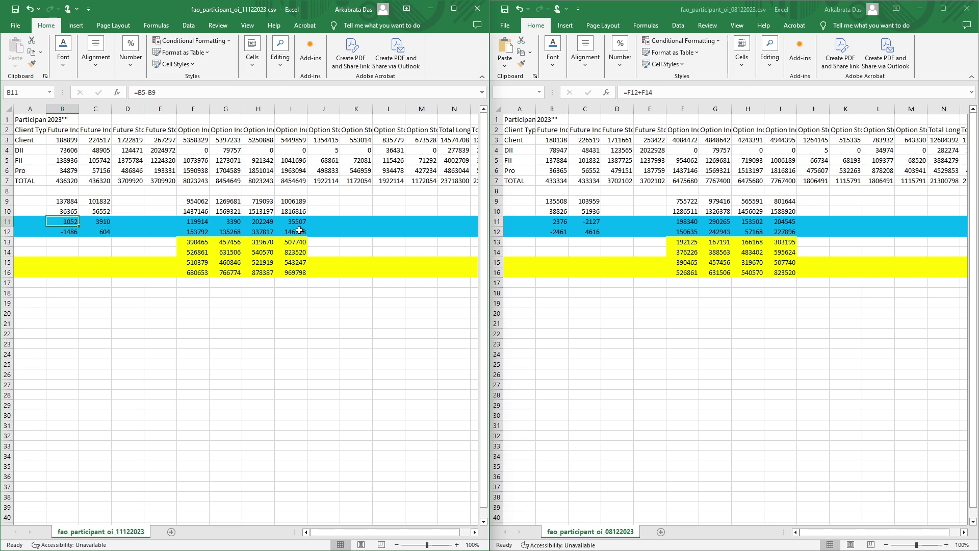
key(Down)
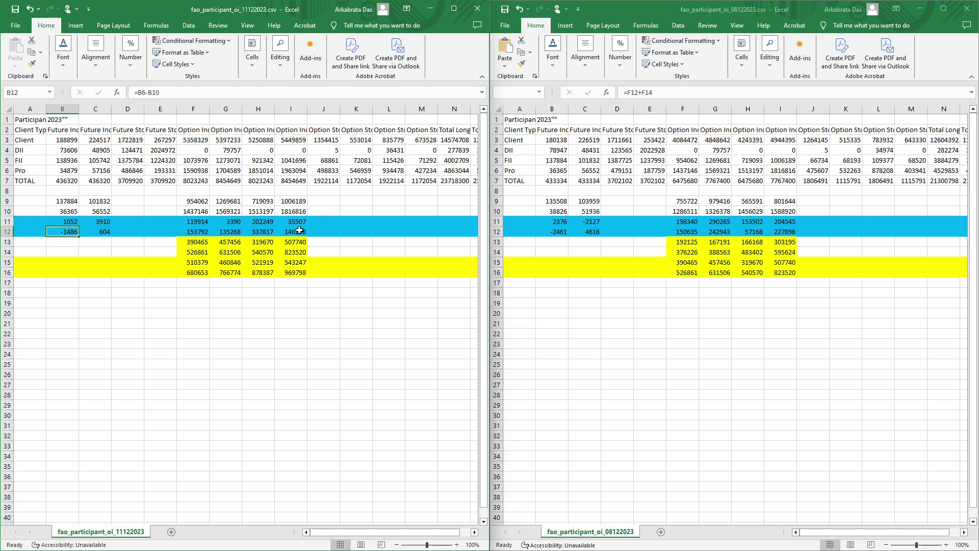
Go through Pro's index option changes along row 12 up to column I.
key(Right)
key(Right)
key(Right)
key(Right)
key(Right)
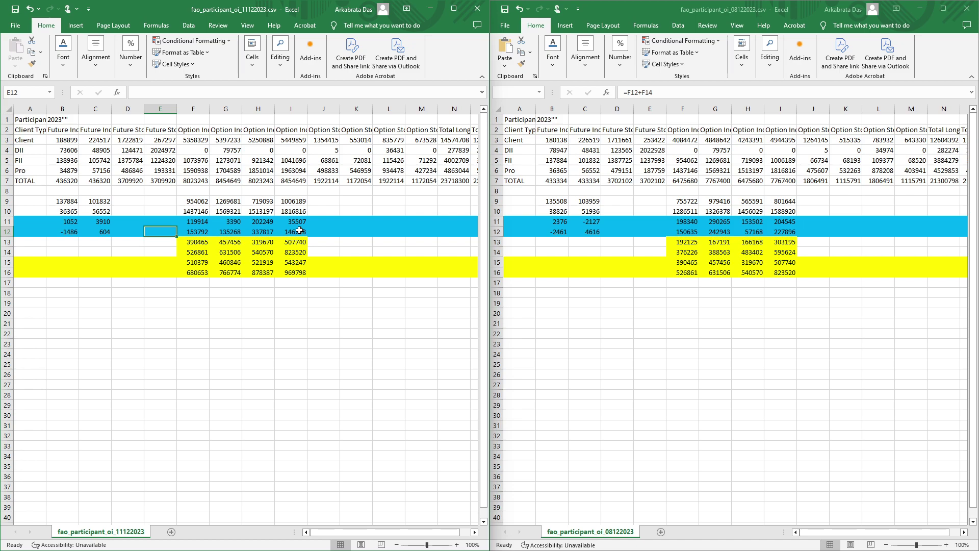
key(Right)
key(Right)
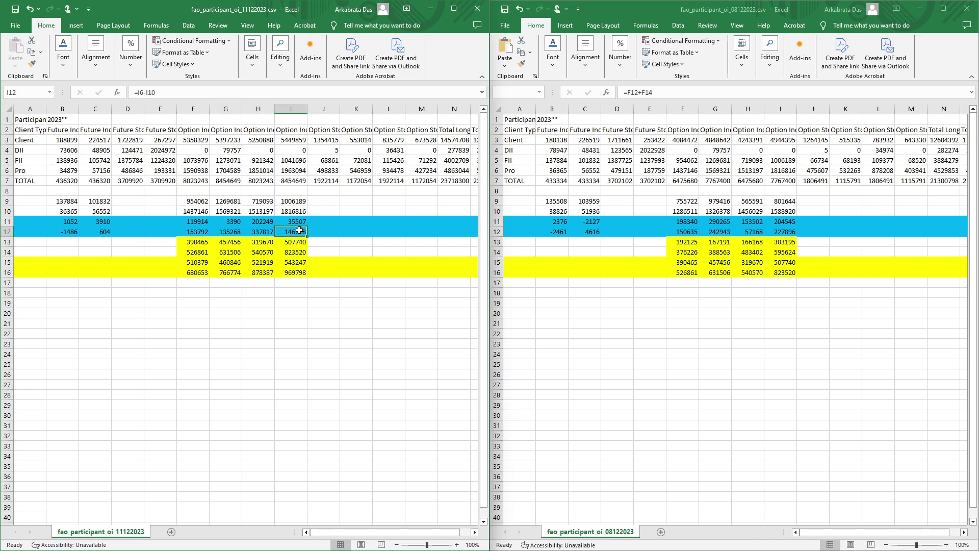
Examine the cumulative FII index option positions in row 15, comparing columns F to I.
key(Down)
key(Down)
key(Down)
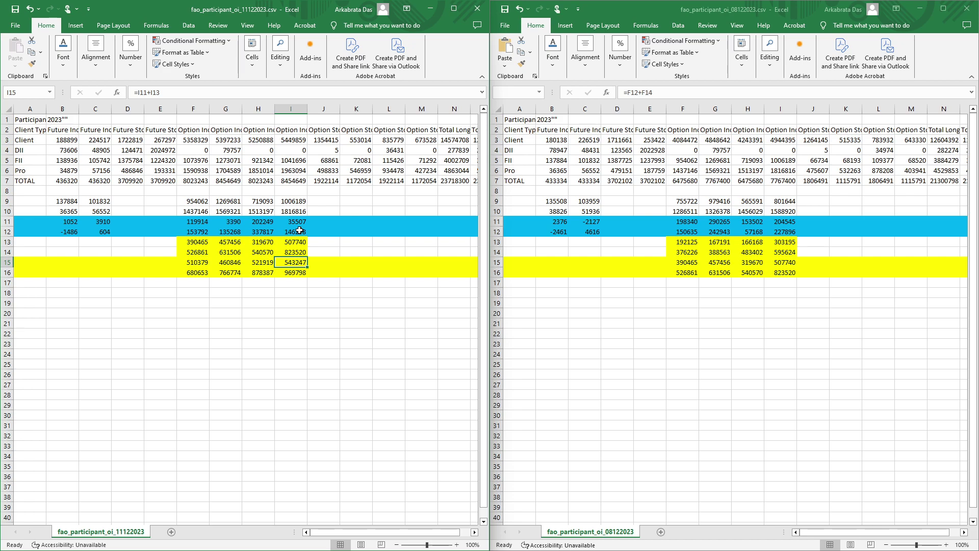
key(Left)
key(Left)
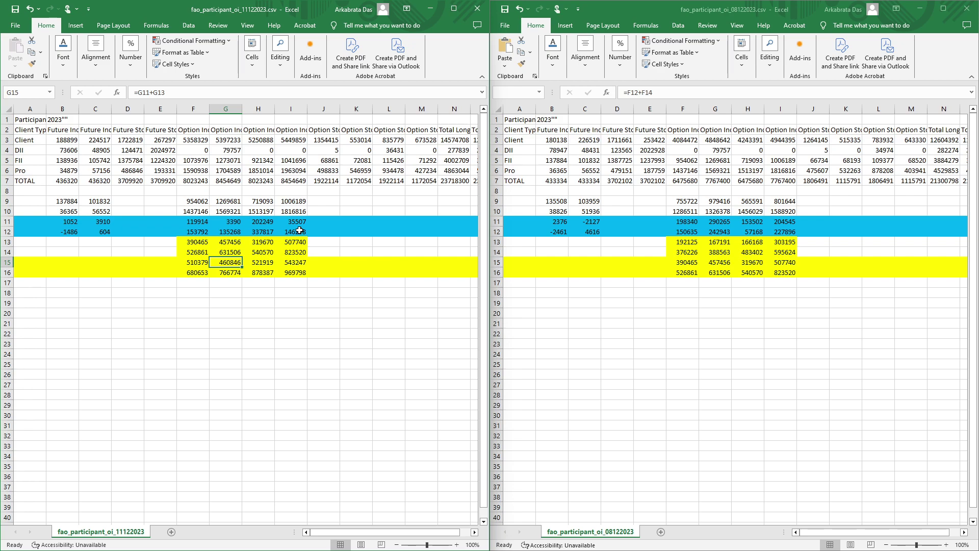
key(Right)
key(Right)
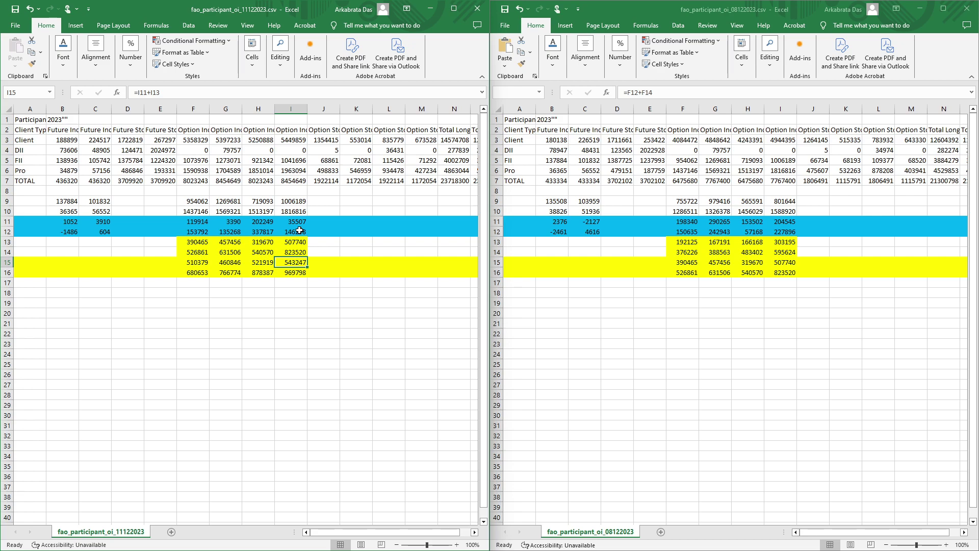
key(Left)
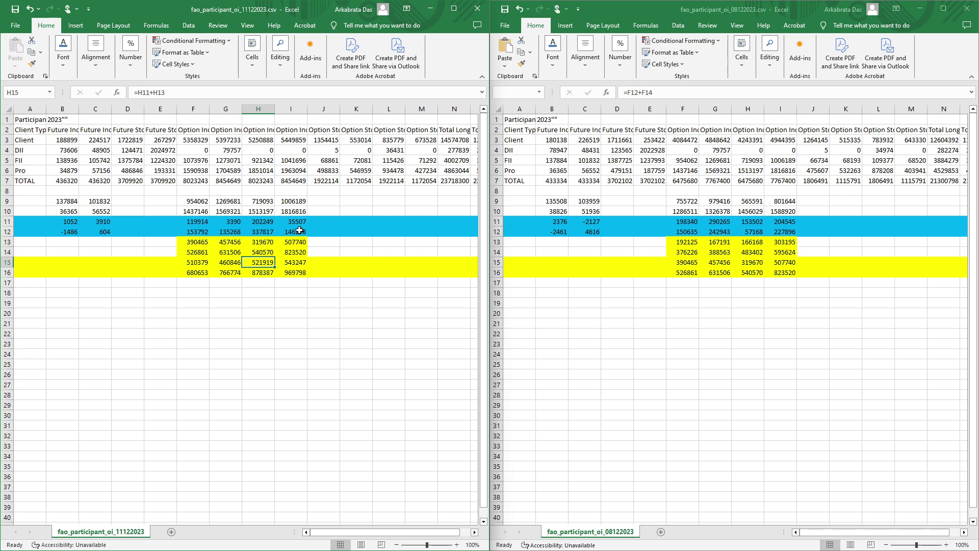
key(Right)
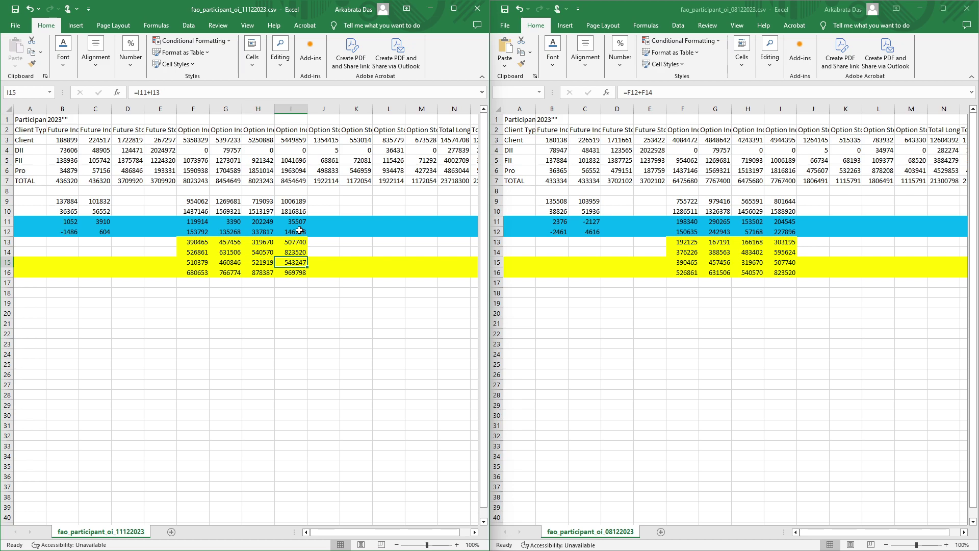
key(Left)
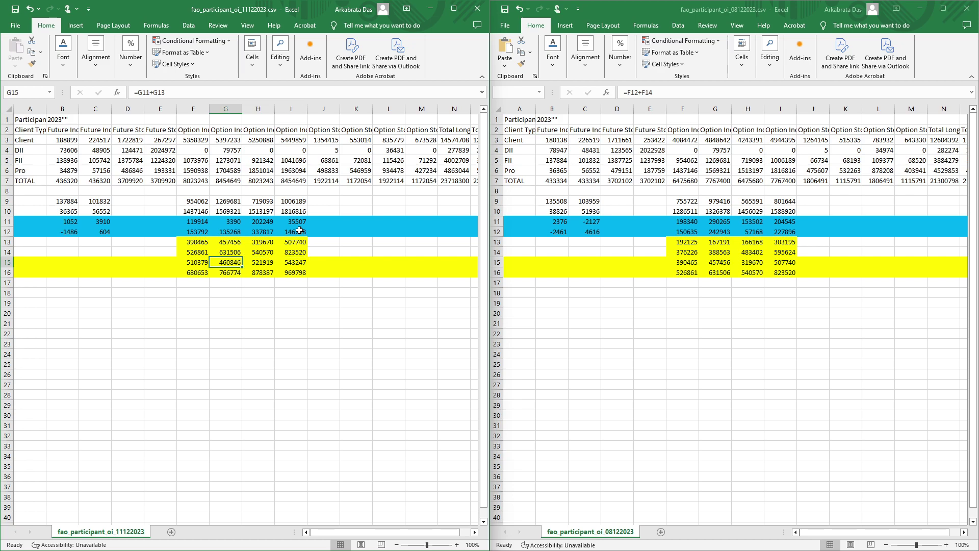
key(Left)
key(Right)
key(Right)
key(Right)
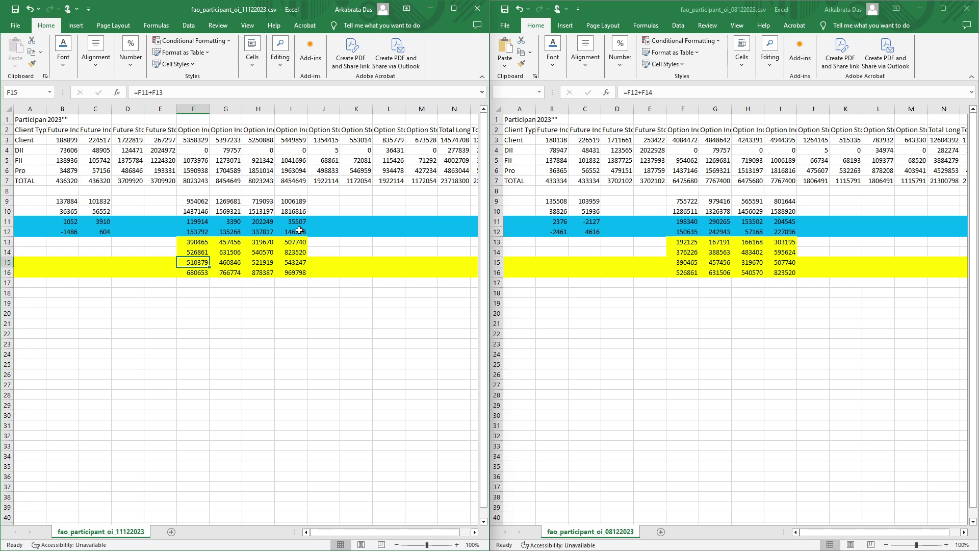
Recheck the FII index option changes in row 11, focusing on columns H and I.
key(Right)
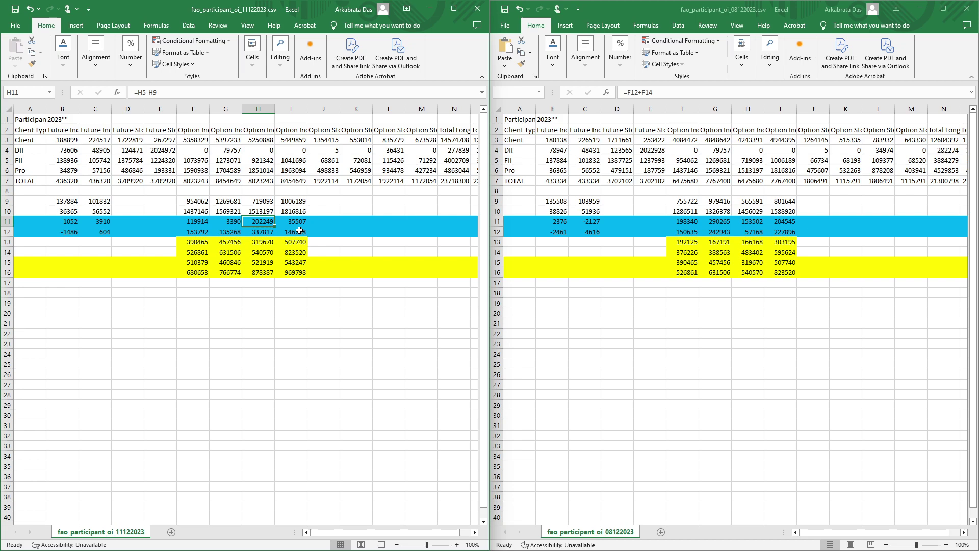
key(Right)
key(Right)
key(Left)
key(Left)
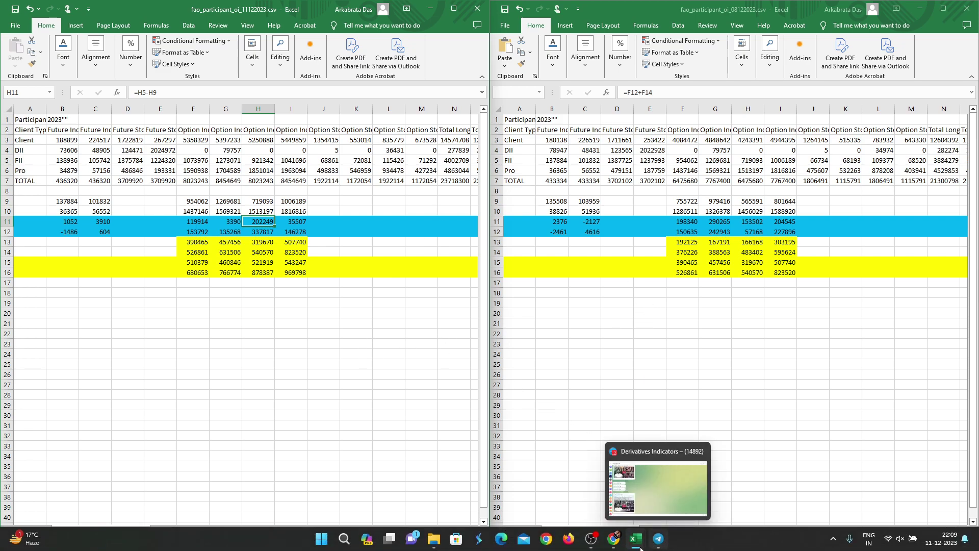
Switch to Chrome and examine the 15-minute NIFTY chart from December 7 through December 11.
mouse_move(612, 545)
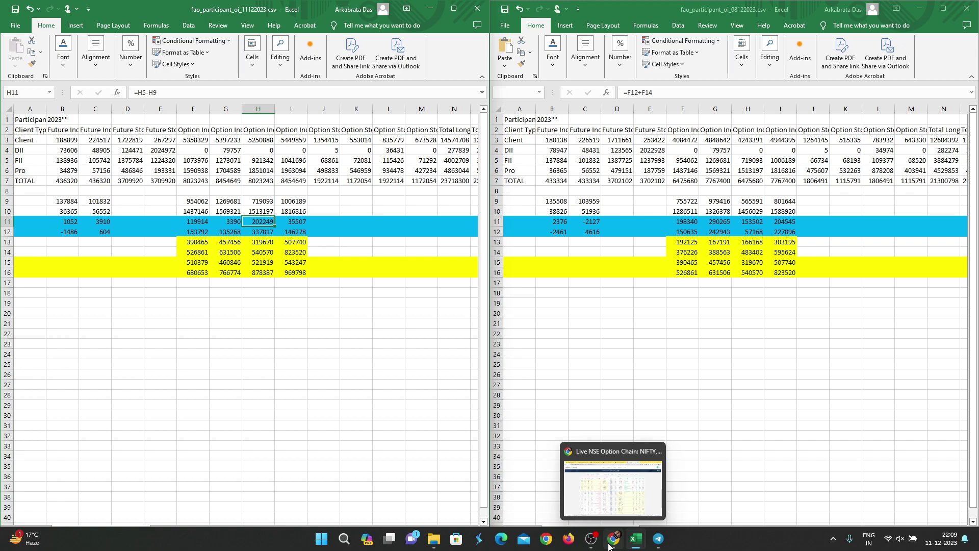
click(609, 541)
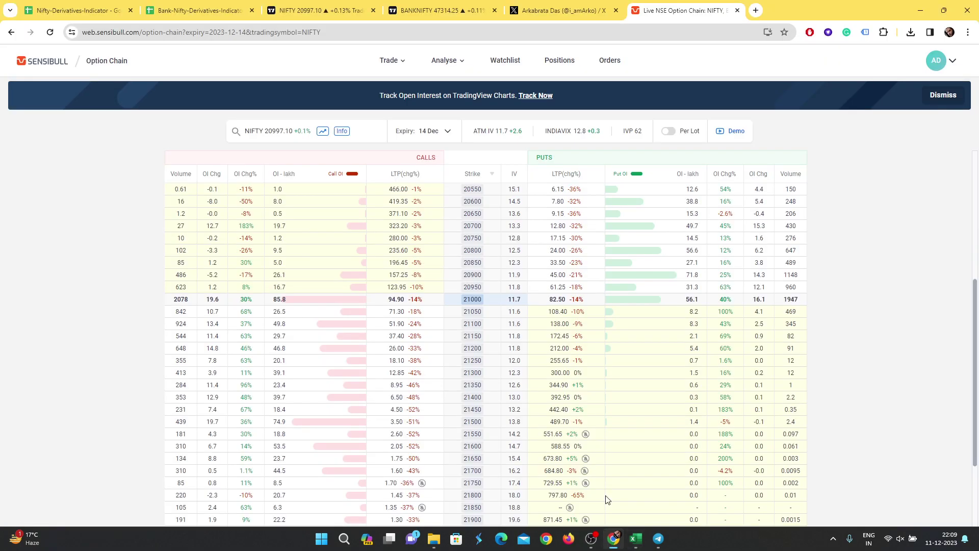
click(307, 5)
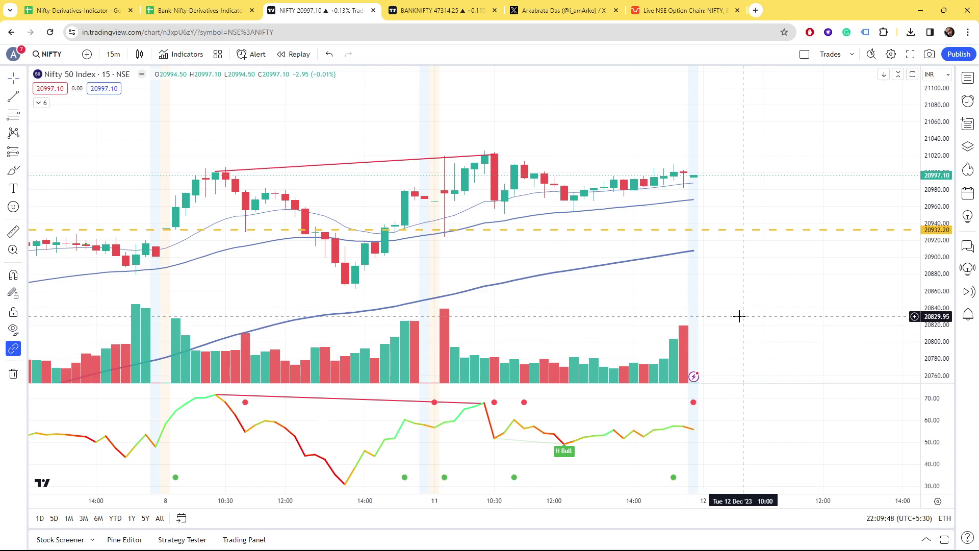
scroll(742, 314, down, 2)
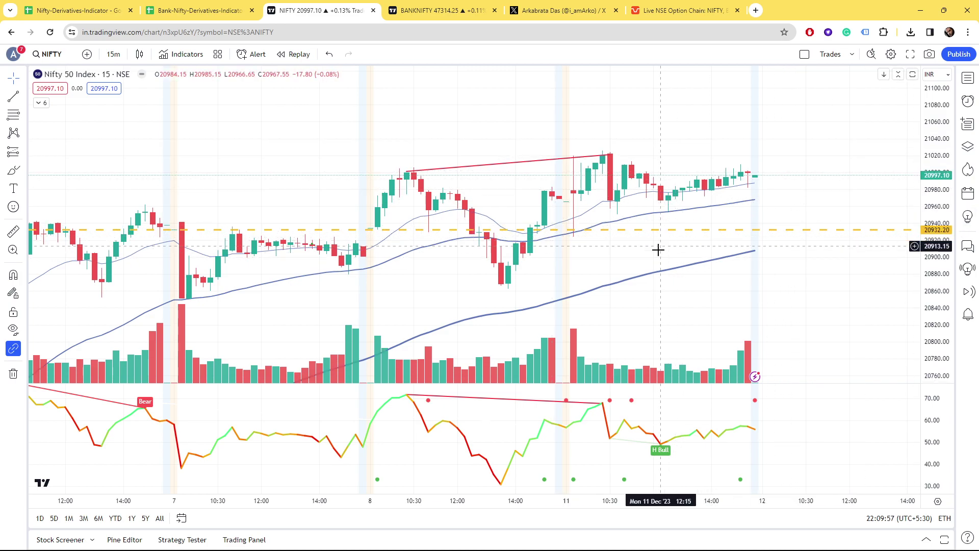
Compare the 5-minute BANKNIFTY chart with the NIFTY chart, and examine BANKNIFTY's December 11 price movement.
click(433, 10)
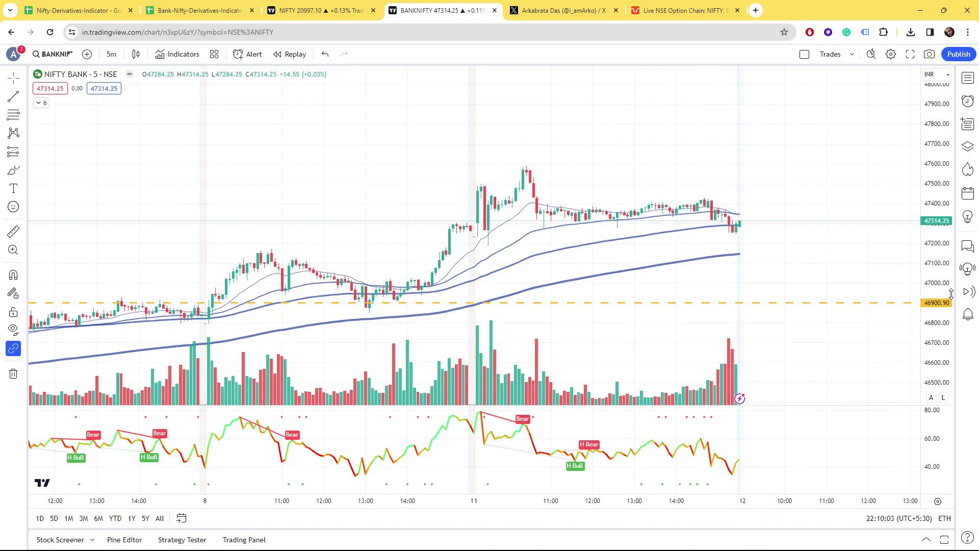
key(ctrl+shift+Tab)
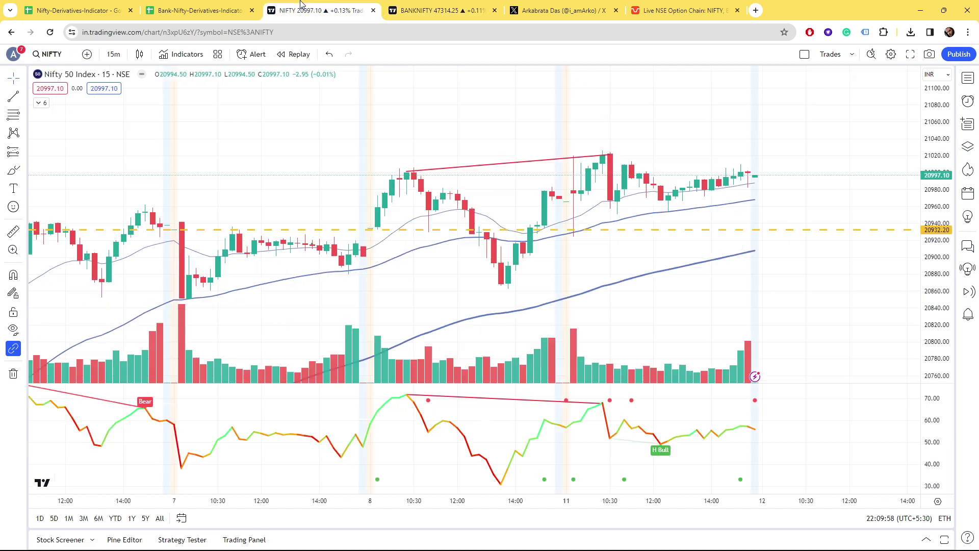
click(498, 5)
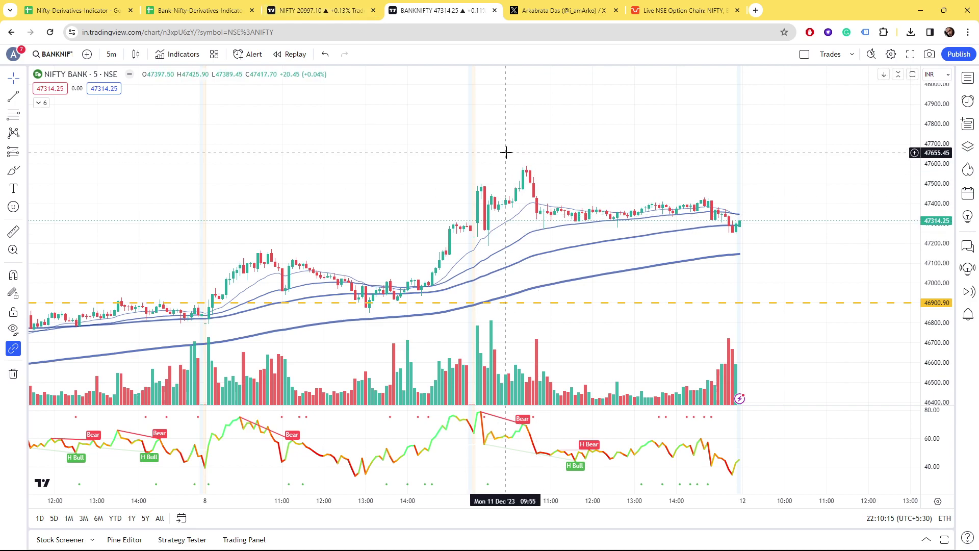
Search for FIN NIFTY and load the CNXFINANCE (NIFTY FIN SERVICE) index on the 5-minute chart.
text(FIN NIFTY)
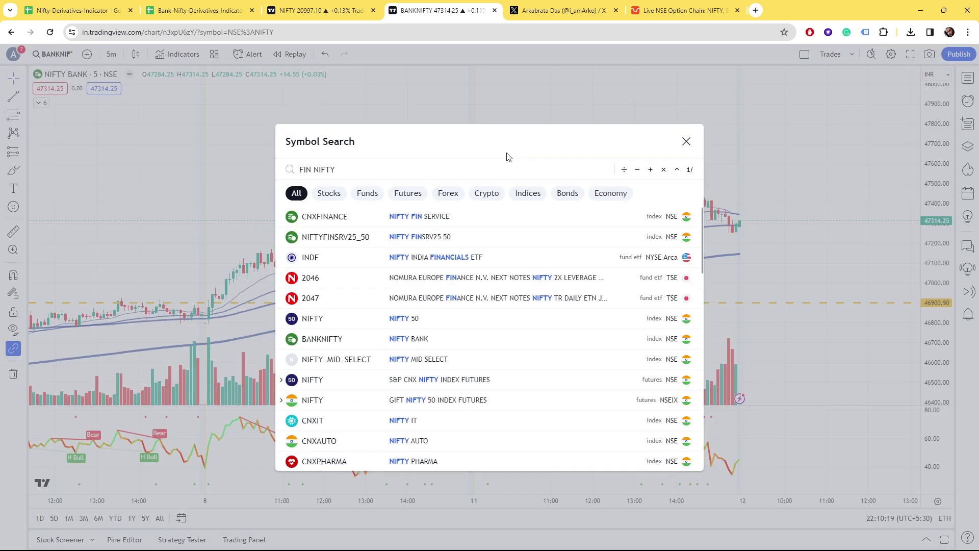
key(Down)
key(Return)
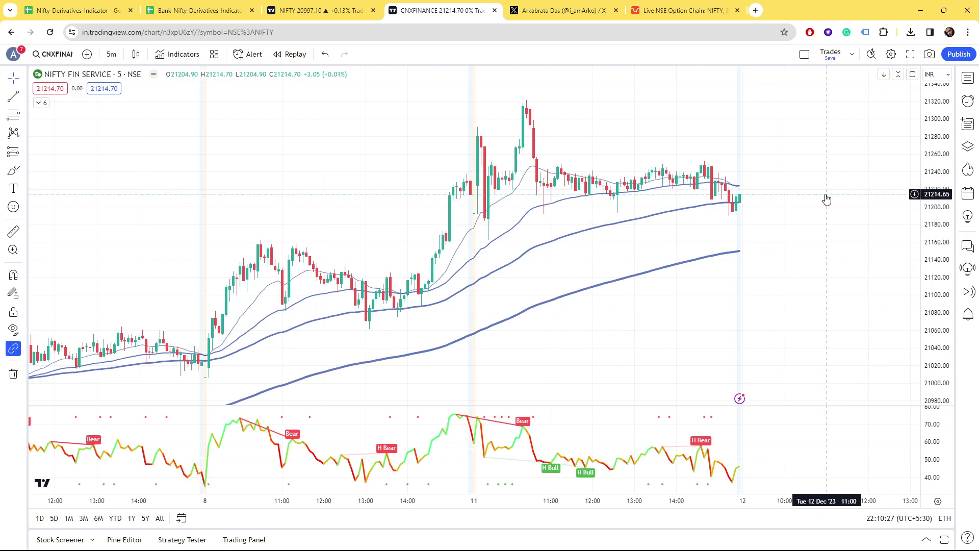
Examine the NIFTY FIN SERVICE price movement on the 5-minute chart, comparing December 11 with the sessions since December 4.
scroll(826, 199, down, 3)
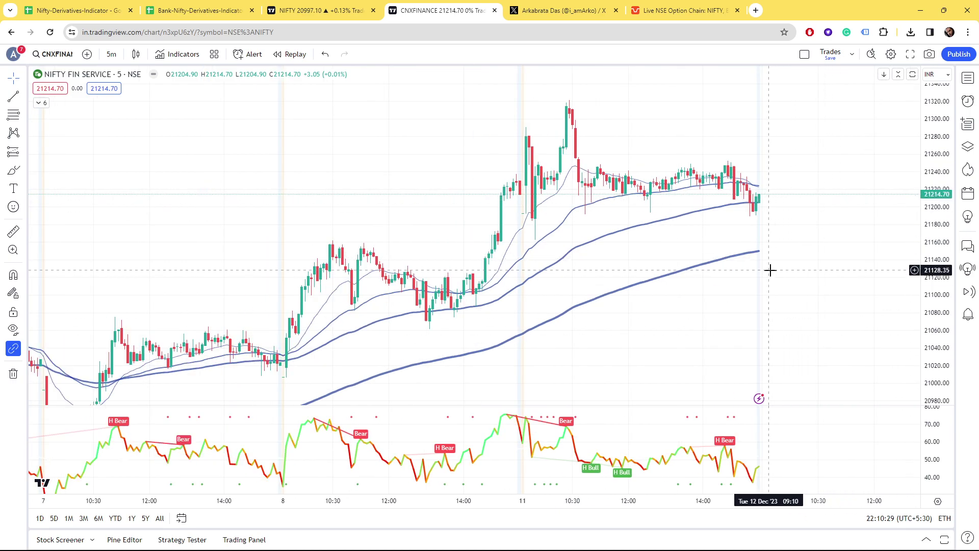
scroll(773, 271, down, 3)
drag(938, 387, 940, 243)
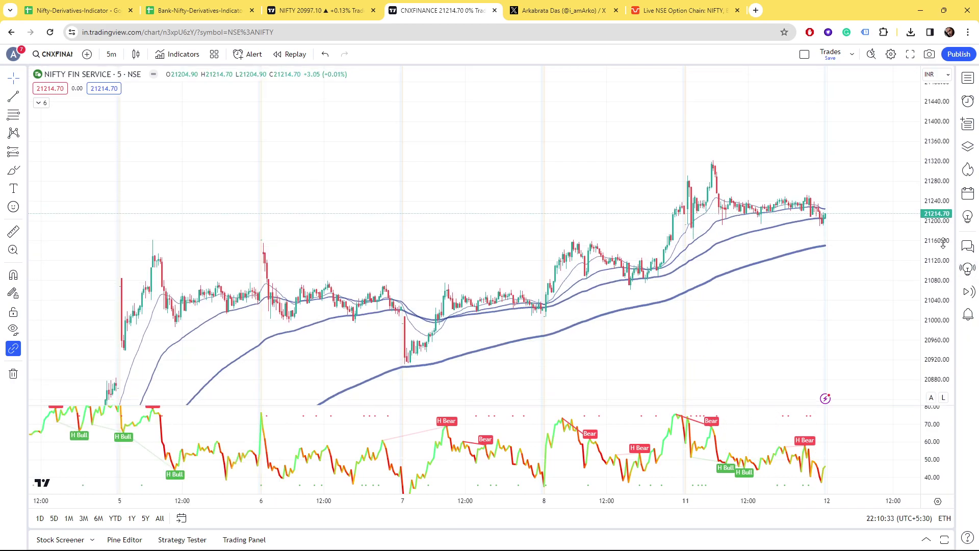
scroll(807, 264, up, 5)
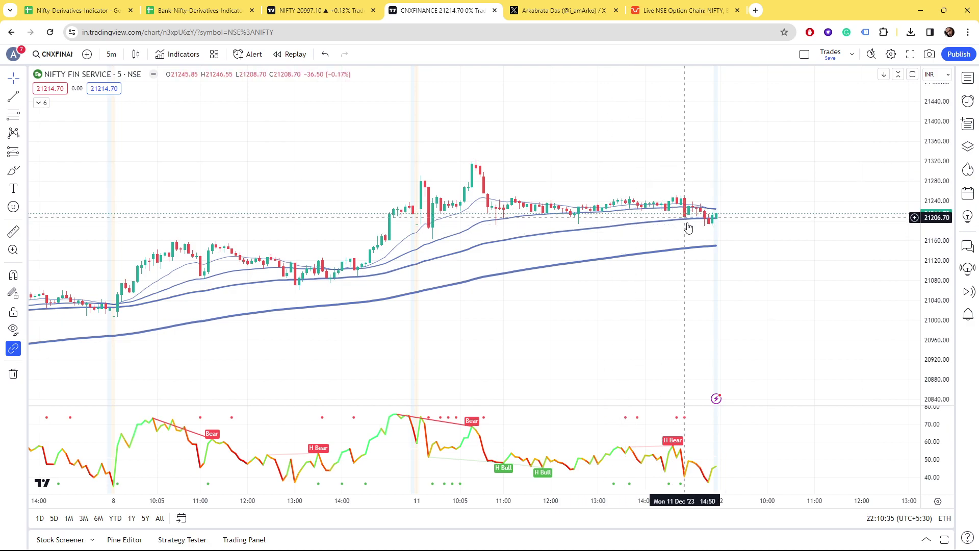
scroll(666, 232, down, 3)
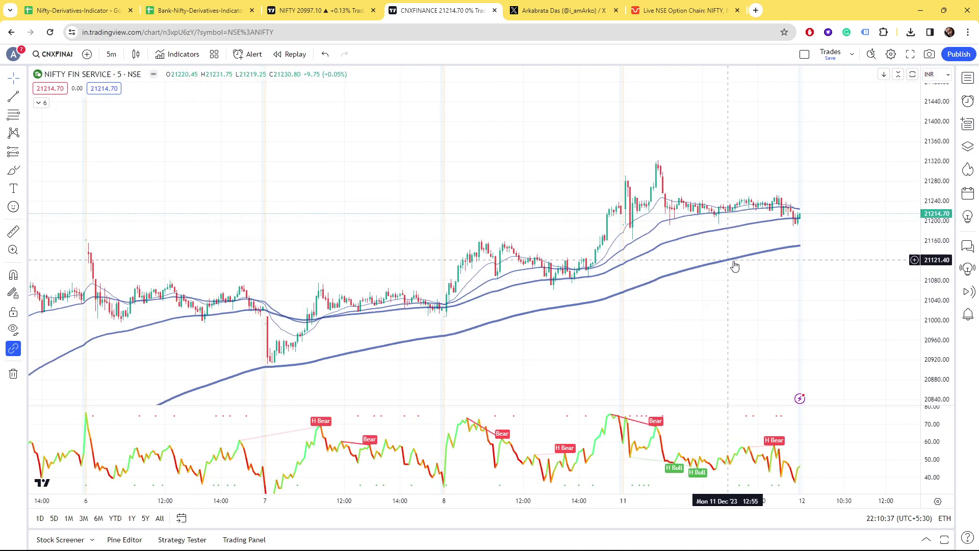
scroll(796, 275, down, 2)
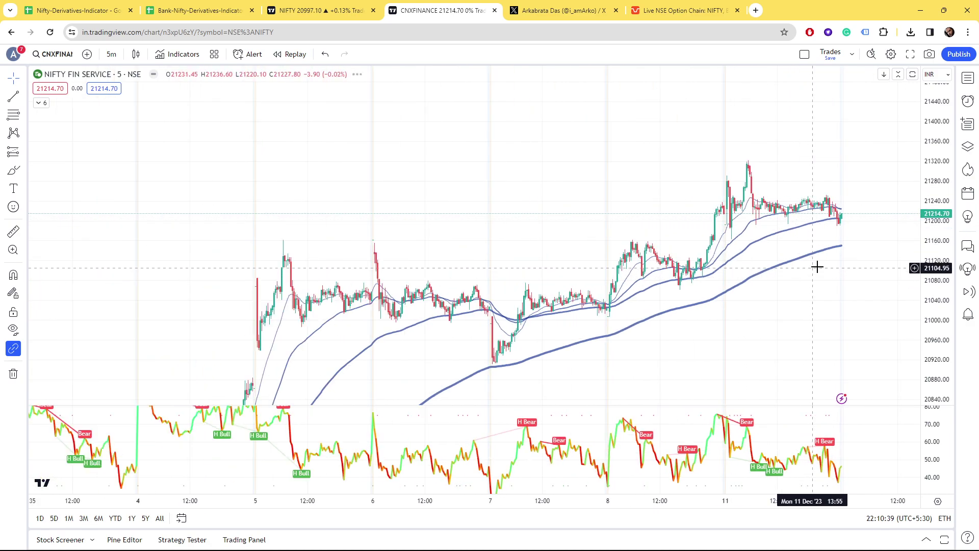
scroll(848, 236, up, 4)
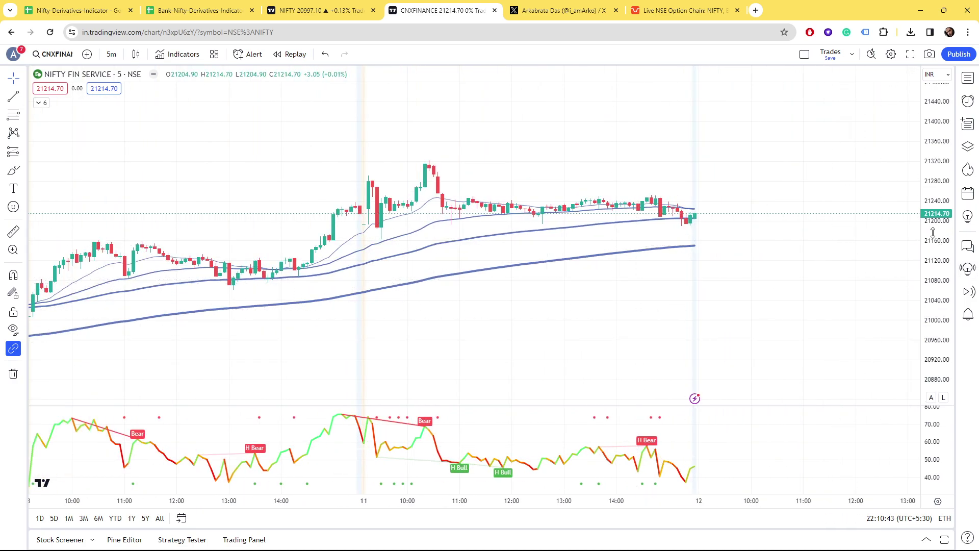
scroll(706, 245, down, 2)
scroll(852, 262, down, 2)
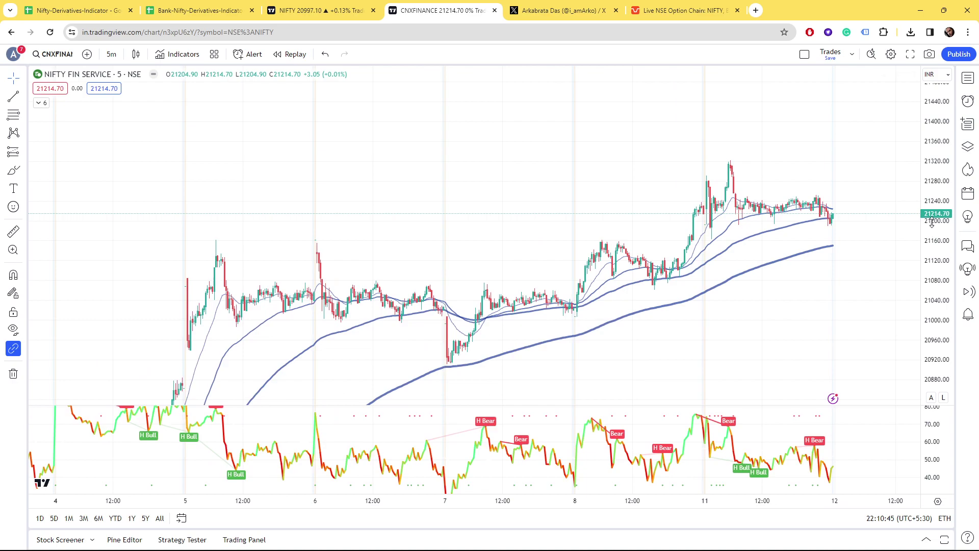
Inspect the horizontal levels at 20649.80 and 20393.00 below the NIFTY FIN SERVICE price, and review December 7 to 11 closely.
drag(932, 223, 887, 264)
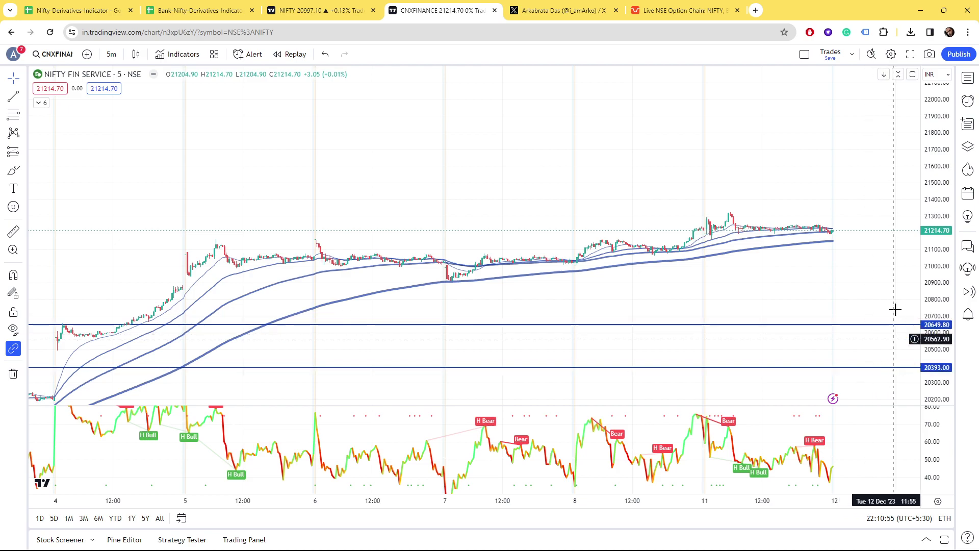
scroll(875, 254, up, 3)
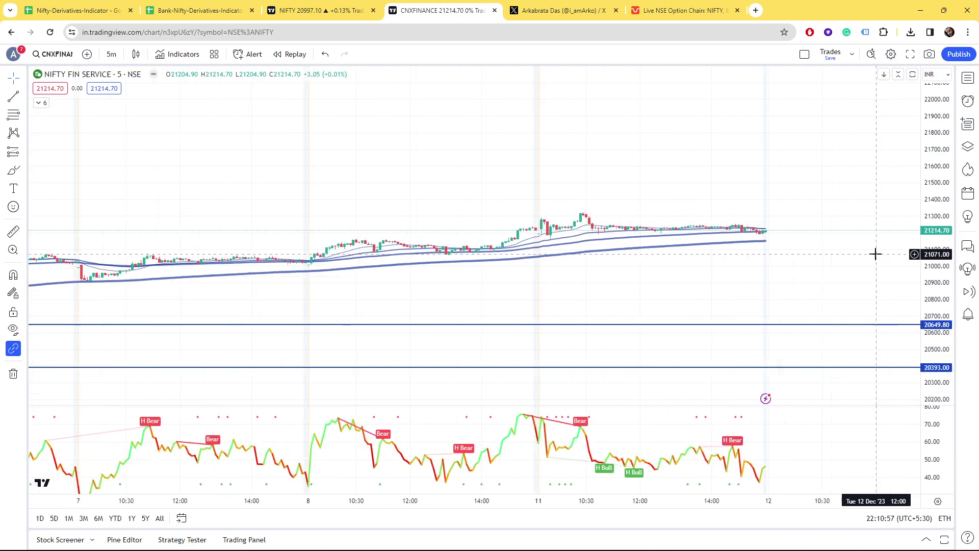
drag(932, 252, 931, 209)
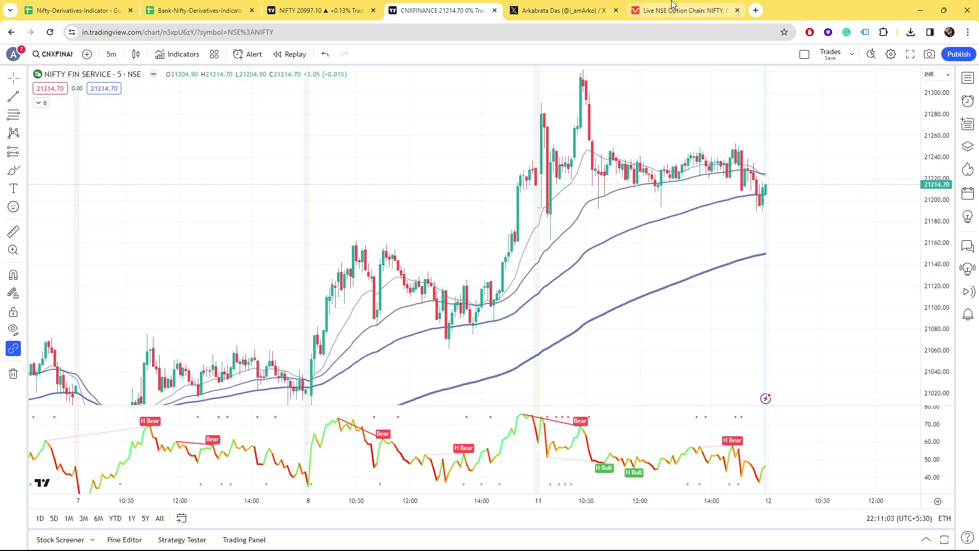
Revisit the NIFTY option chain for the 14 Dec expiry and the 15-minute NIFTY chart.
click(683, 10)
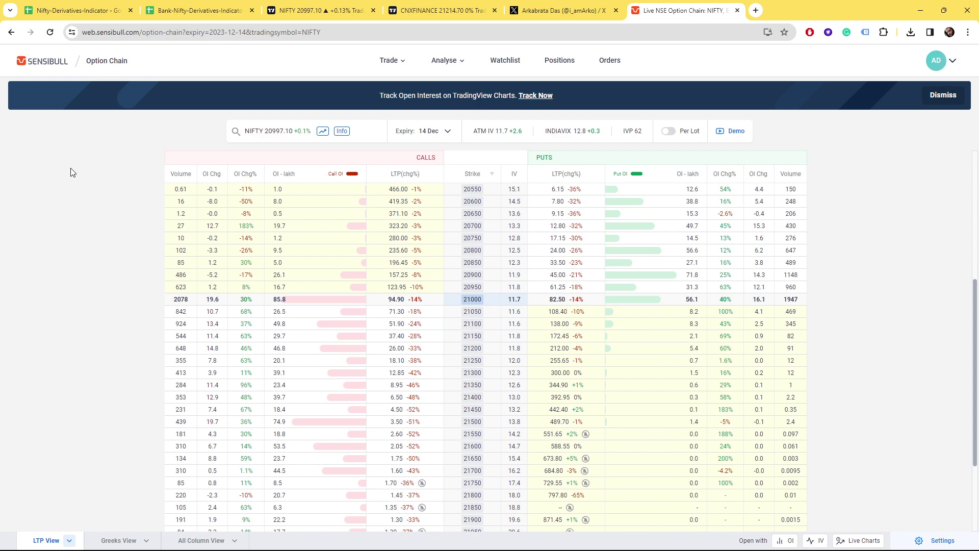
click(304, 10)
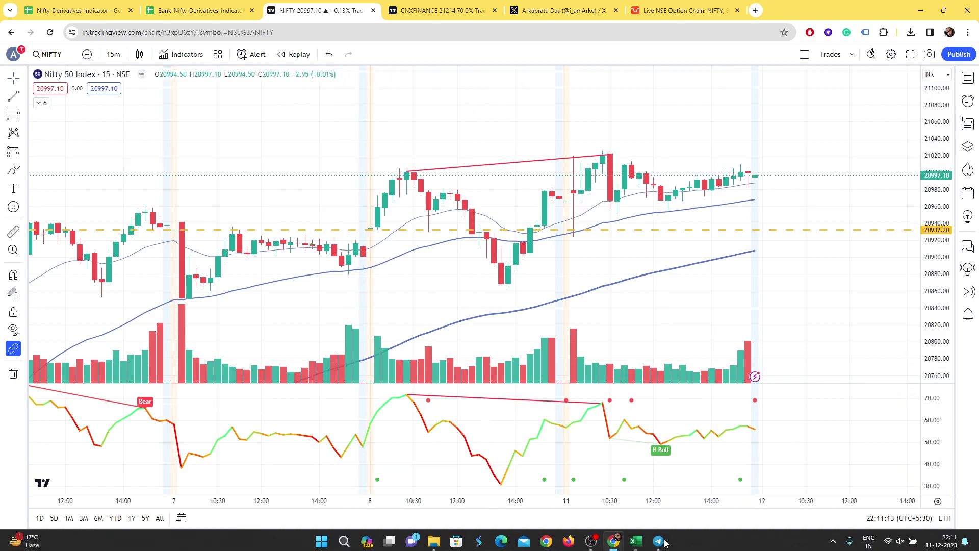
click(591, 544)
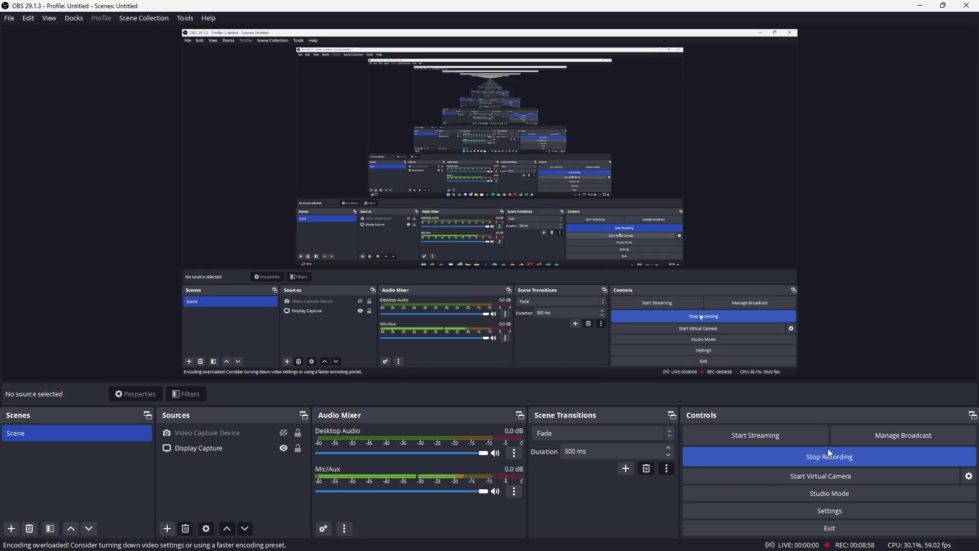